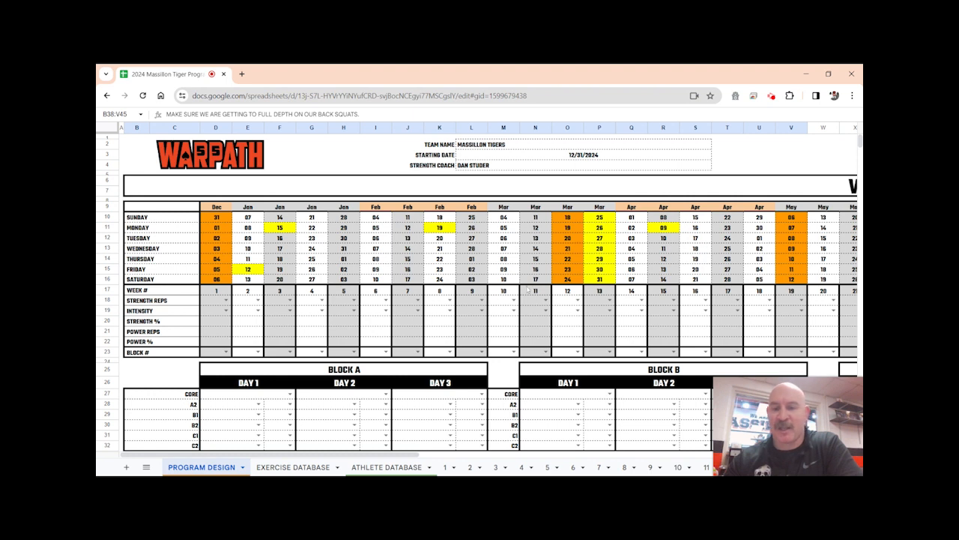
{"action": "left_click_drag", "start_coordinate": [370, 454], "coordinate": [656, 451]}
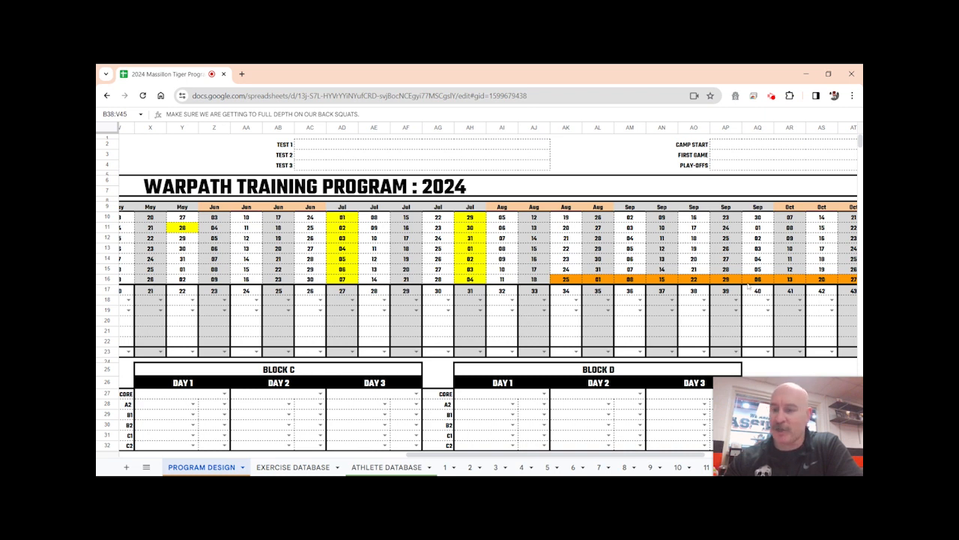
{"action": "left_click_drag", "start_coordinate": [459, 453], "coordinate": [417, 466]}
{"action": "left_click_drag", "start_coordinate": [495, 455], "coordinate": [123, 418]}
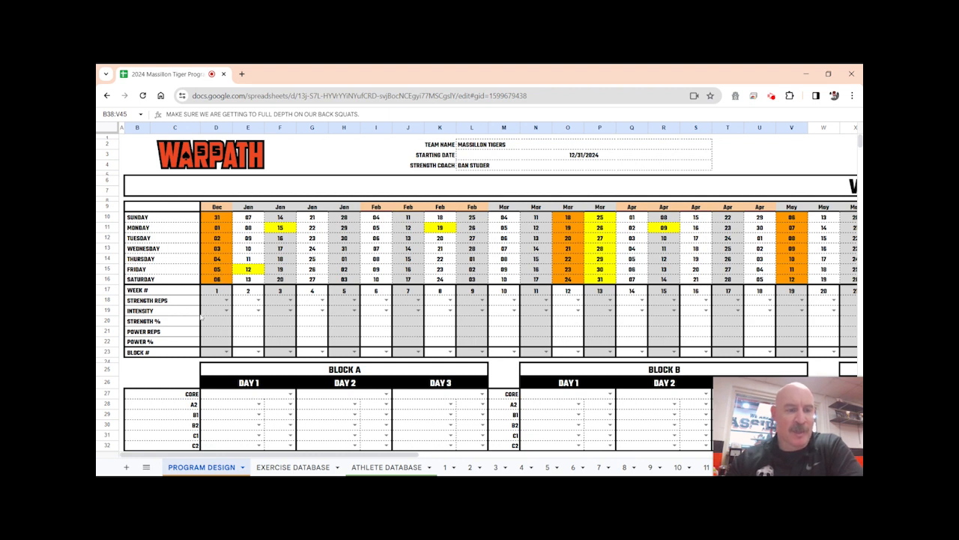
Step: Set the strength reps to 10 for each of weeks 2 through 5
{"action": "left_click", "coordinate": [258, 300]}
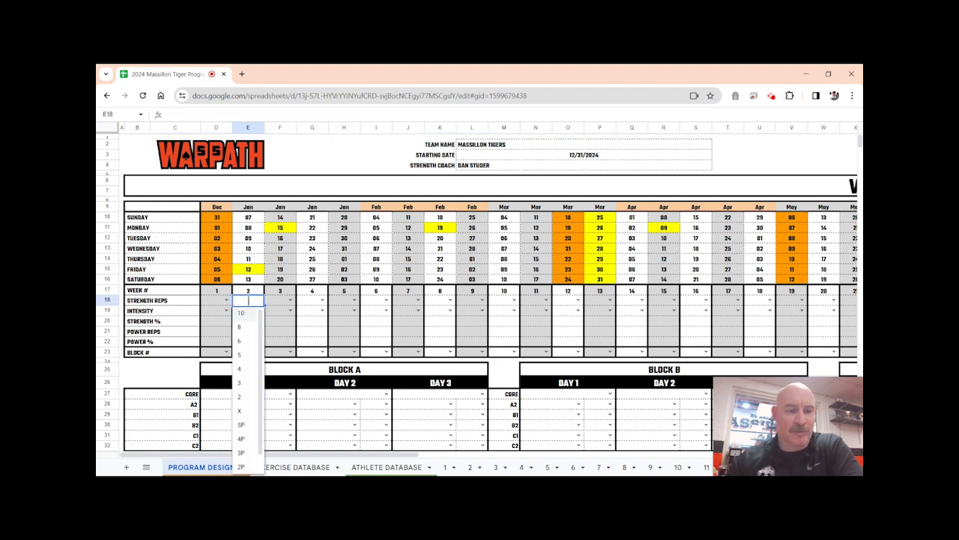
{"action": "left_click", "coordinate": [241, 314]}
{"action": "left_click", "coordinate": [286, 300]}
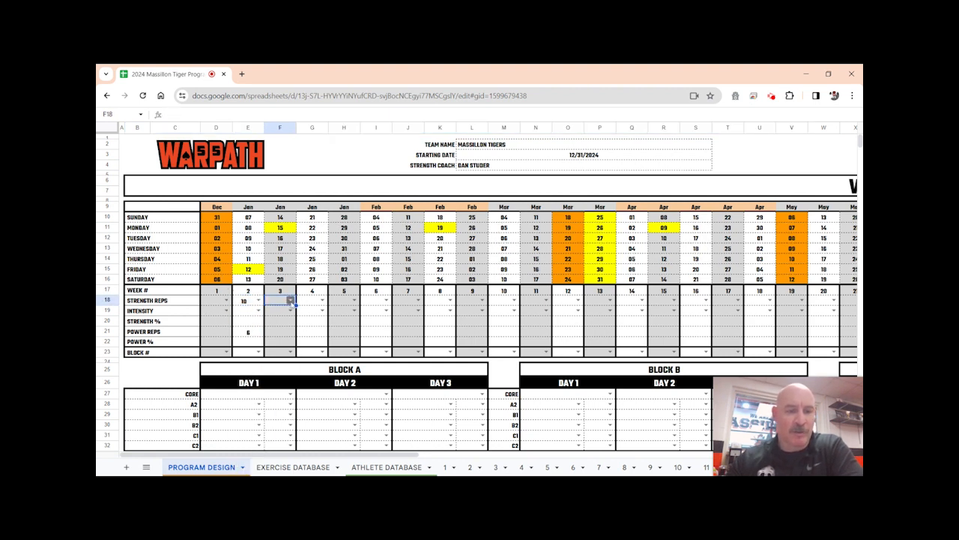
{"action": "left_click", "coordinate": [291, 299]}
{"action": "left_click", "coordinate": [275, 313]}
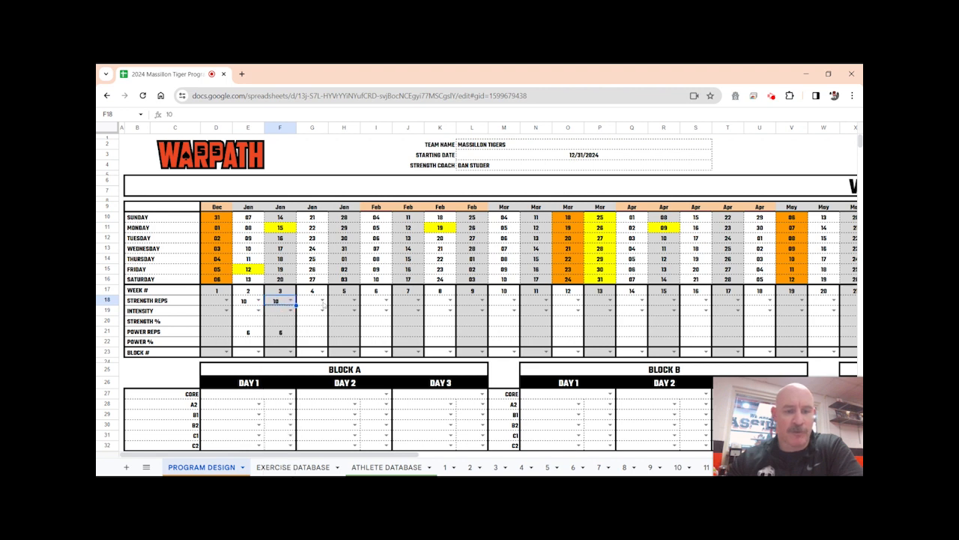
{"action": "left_click", "coordinate": [322, 300]}
{"action": "left_click", "coordinate": [314, 313]}
{"action": "left_click", "coordinate": [355, 300]}
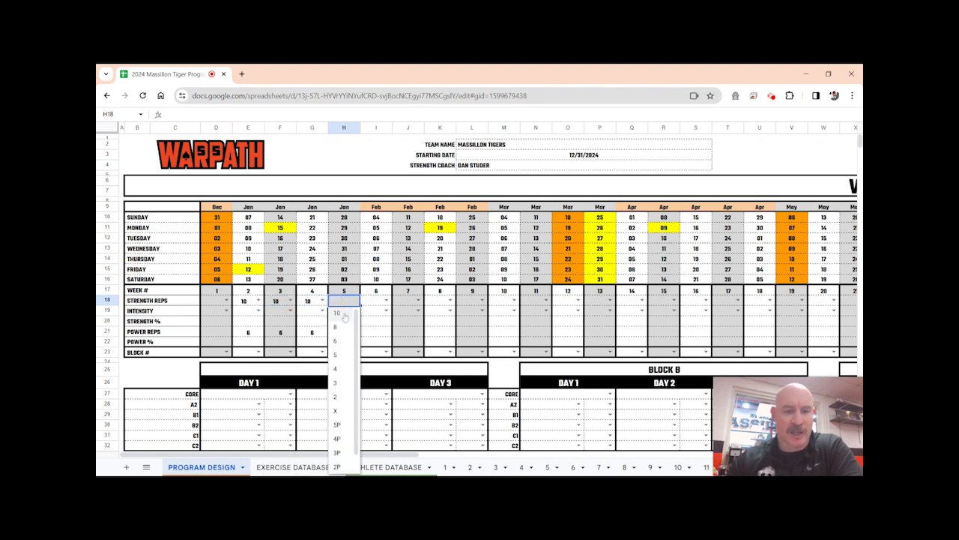
{"action": "left_click", "coordinate": [344, 313]}
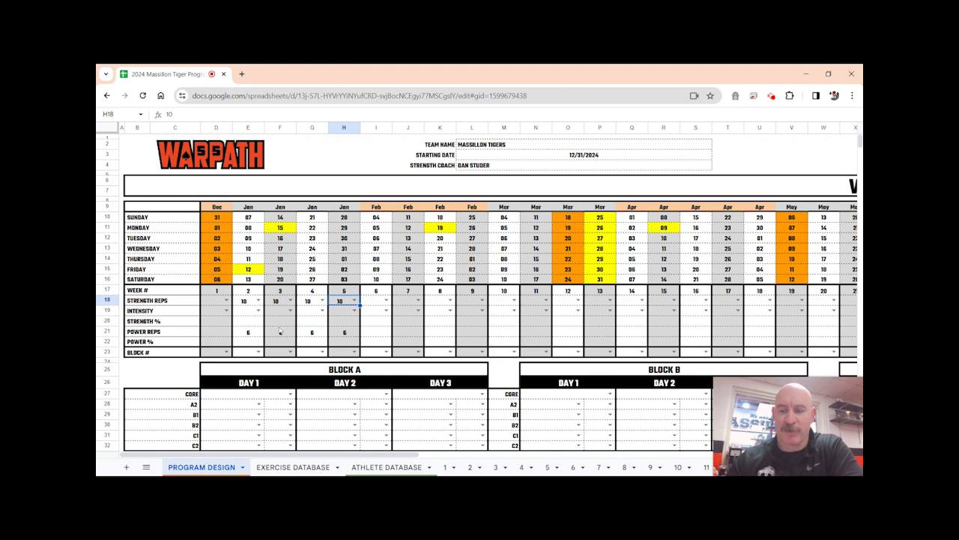
Step: Set the intensity for weeks 2 through 5 to L, M, H and H respectively
{"action": "left_click", "coordinate": [258, 310]}
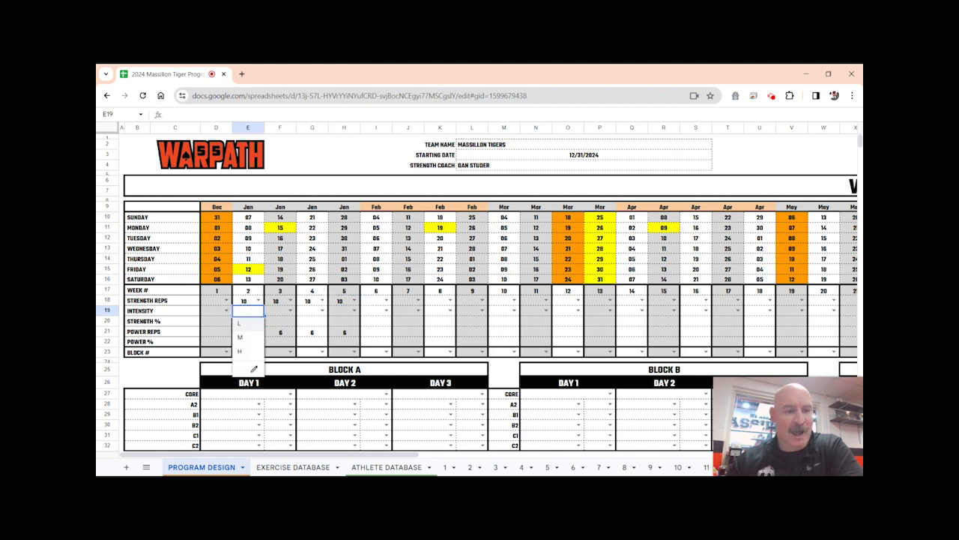
{"action": "left_click", "coordinate": [248, 323]}
{"action": "left_click", "coordinate": [291, 311]}
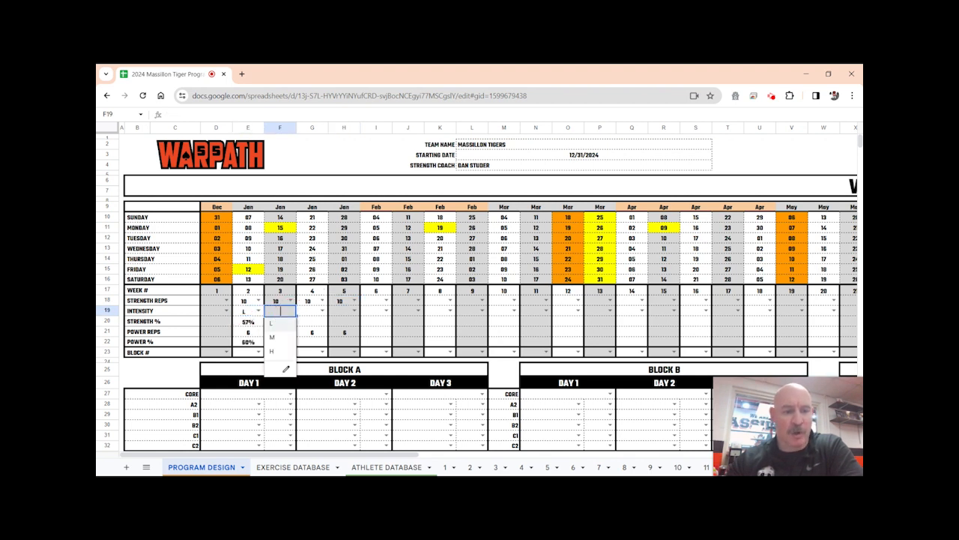
{"action": "left_click", "coordinate": [274, 337]}
{"action": "left_click", "coordinate": [320, 311]}
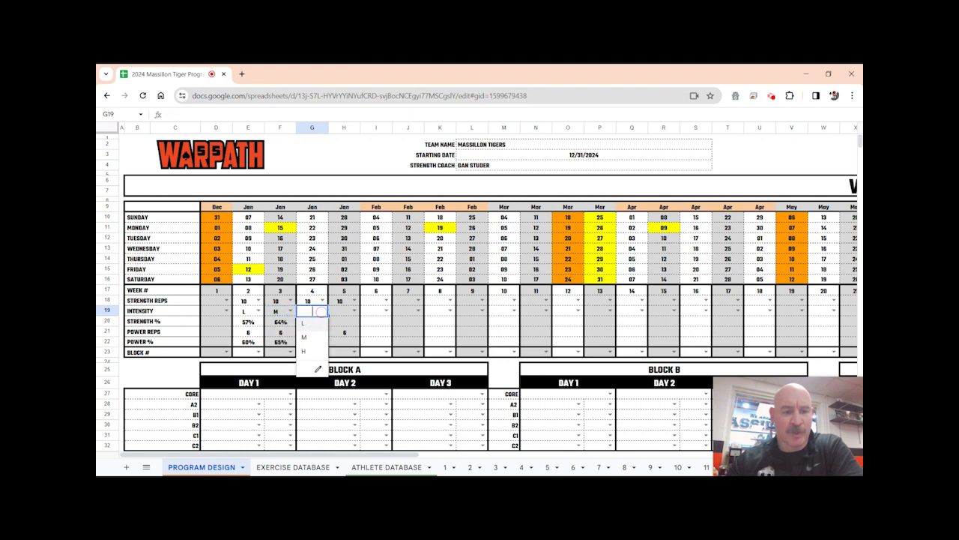
{"action": "left_click", "coordinate": [311, 350]}
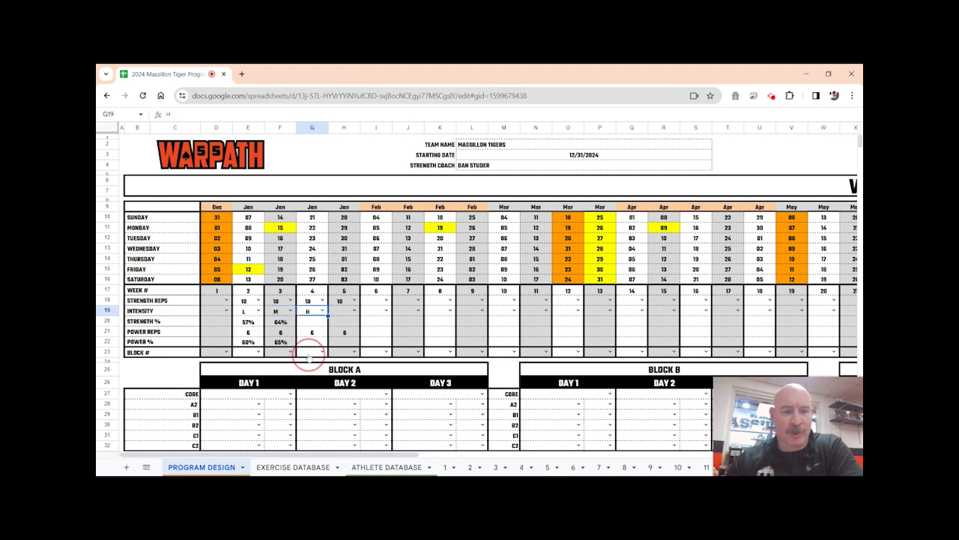
{"action": "left_click", "coordinate": [353, 312]}
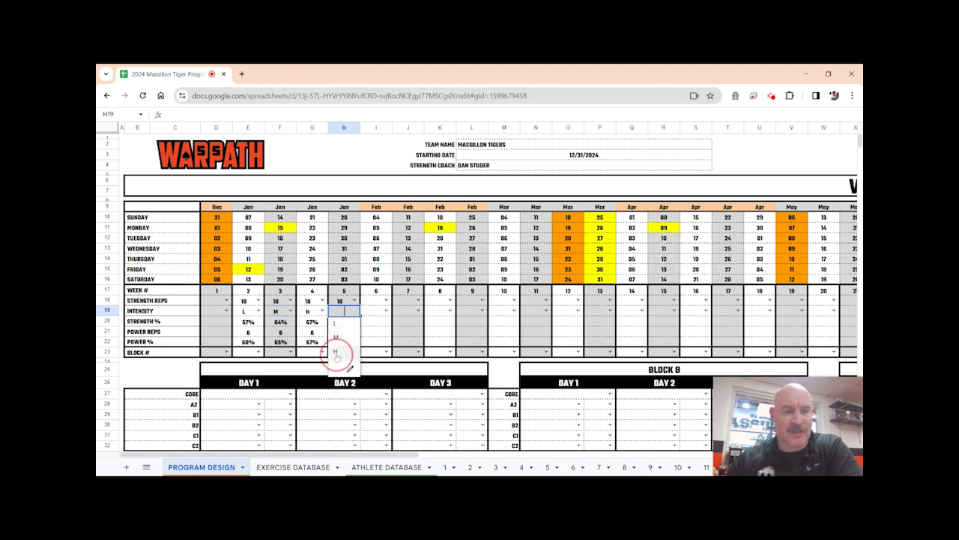
{"action": "left_click", "coordinate": [336, 357]}
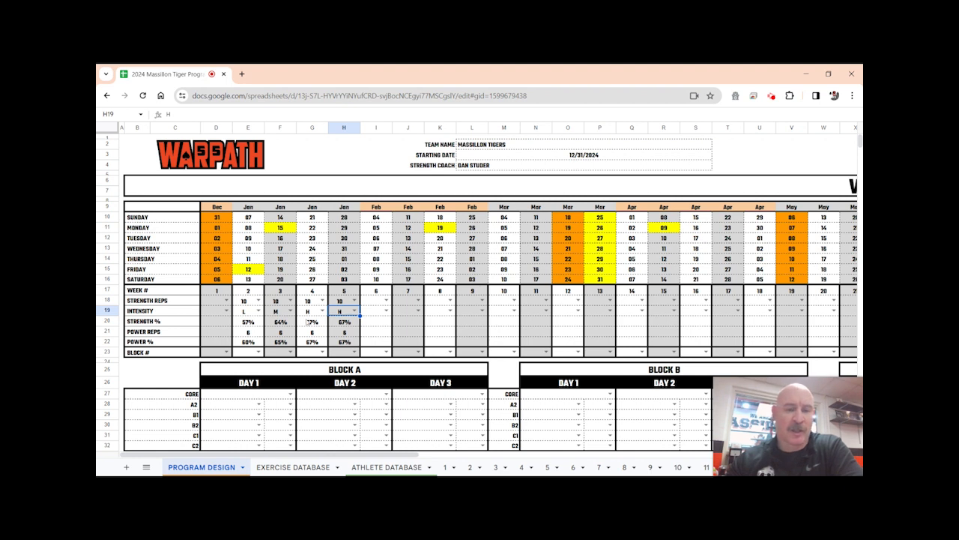
Step: Set the strength reps to 8 for each of weeks 6 through 9
{"action": "left_click", "coordinate": [386, 300]}
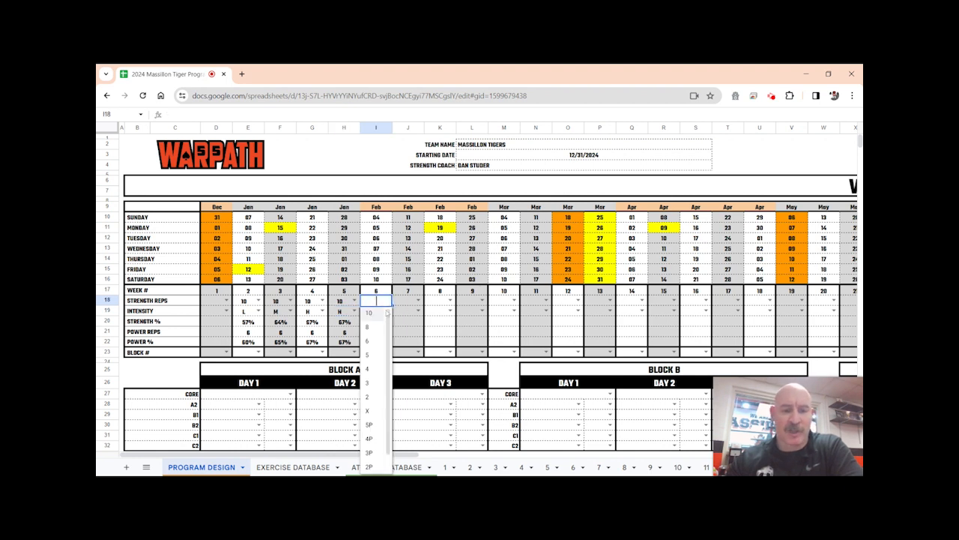
{"action": "left_click", "coordinate": [375, 329]}
{"action": "left_click", "coordinate": [418, 300]}
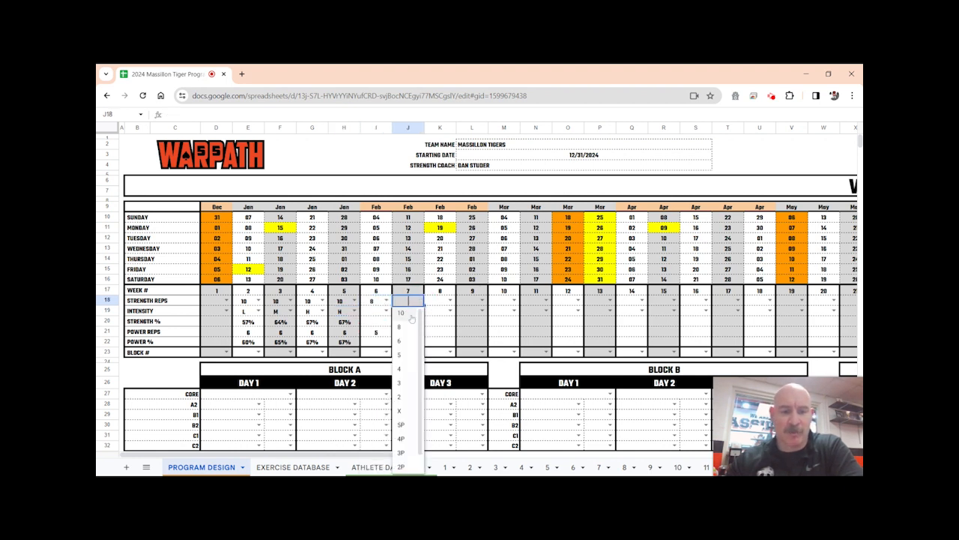
{"action": "left_click", "coordinate": [406, 329]}
{"action": "left_click", "coordinate": [448, 301]}
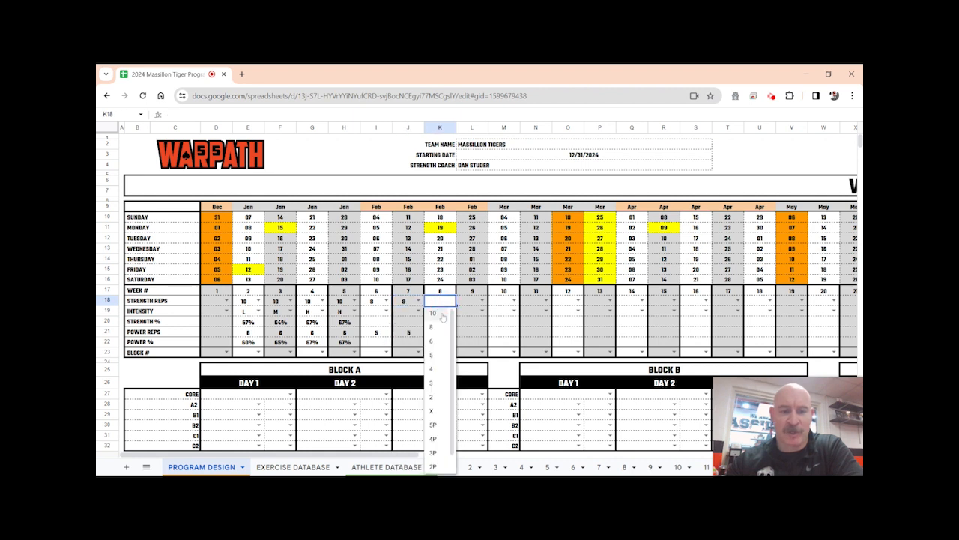
{"action": "left_click", "coordinate": [437, 328]}
{"action": "left_click", "coordinate": [481, 301]}
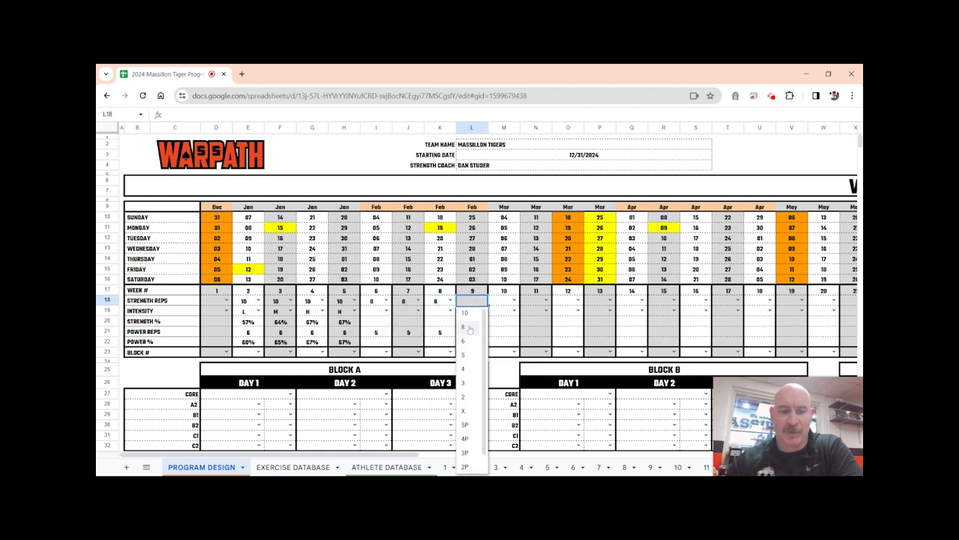
{"action": "left_click", "coordinate": [469, 328]}
Step: Set the intensity for weeks 6 through 9 to L, M, H and H respectively
{"action": "left_click", "coordinate": [385, 310]}
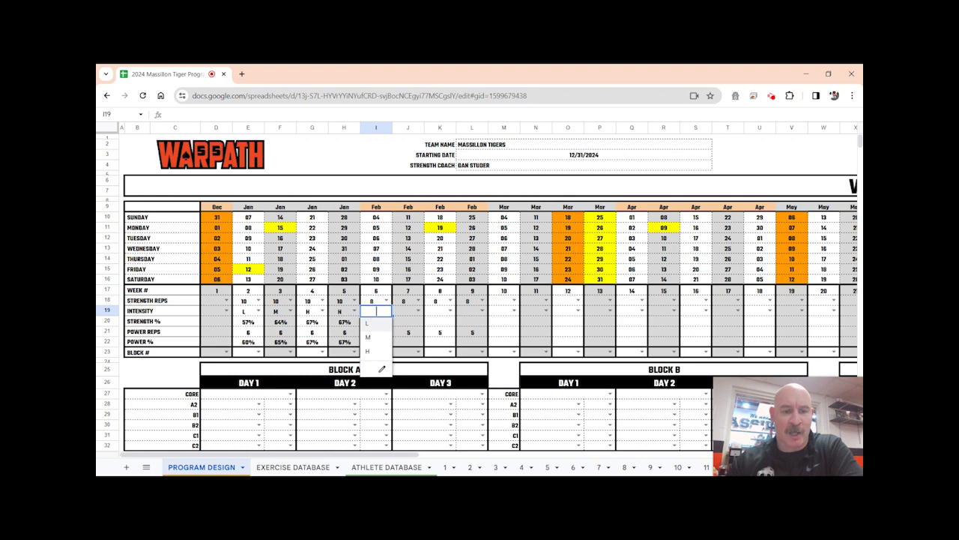
{"action": "left_click", "coordinate": [370, 328]}
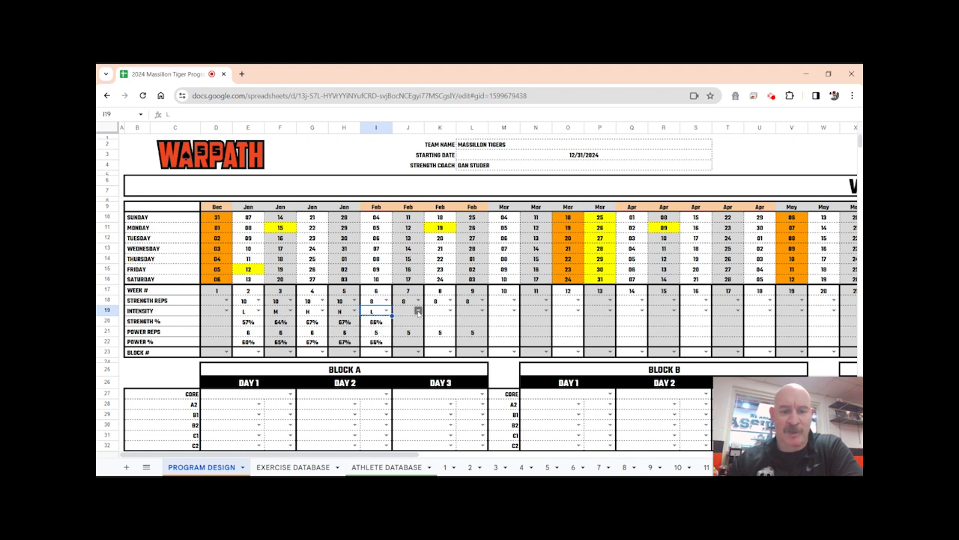
{"action": "left_click", "coordinate": [417, 310]}
{"action": "left_click", "coordinate": [403, 337]}
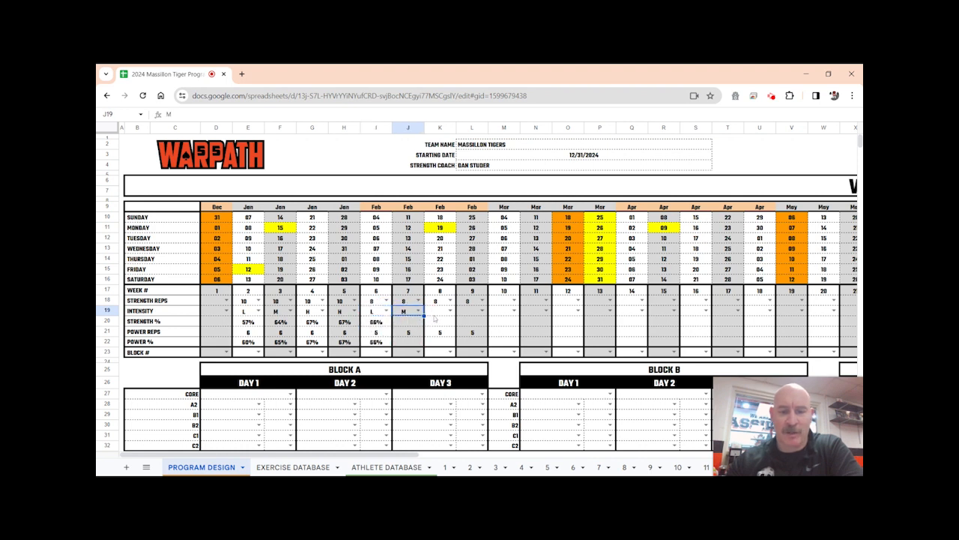
{"action": "left_click", "coordinate": [450, 310]}
{"action": "left_click", "coordinate": [438, 345]}
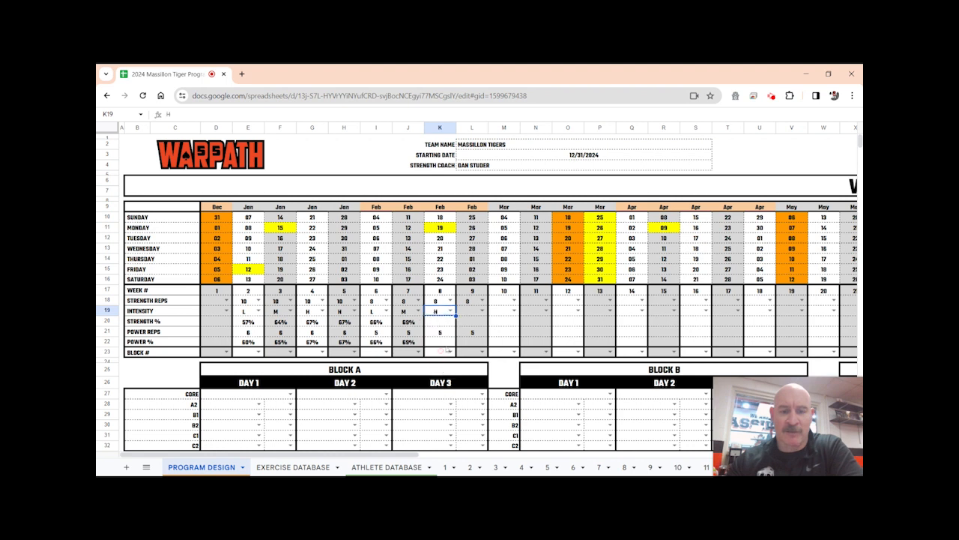
{"action": "left_click", "coordinate": [482, 310]}
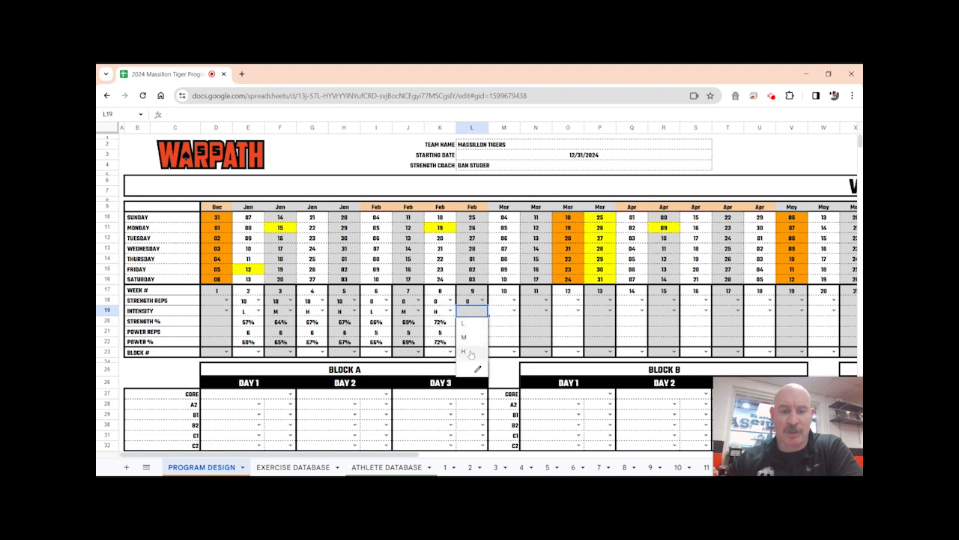
{"action": "left_click", "coordinate": [471, 346]}
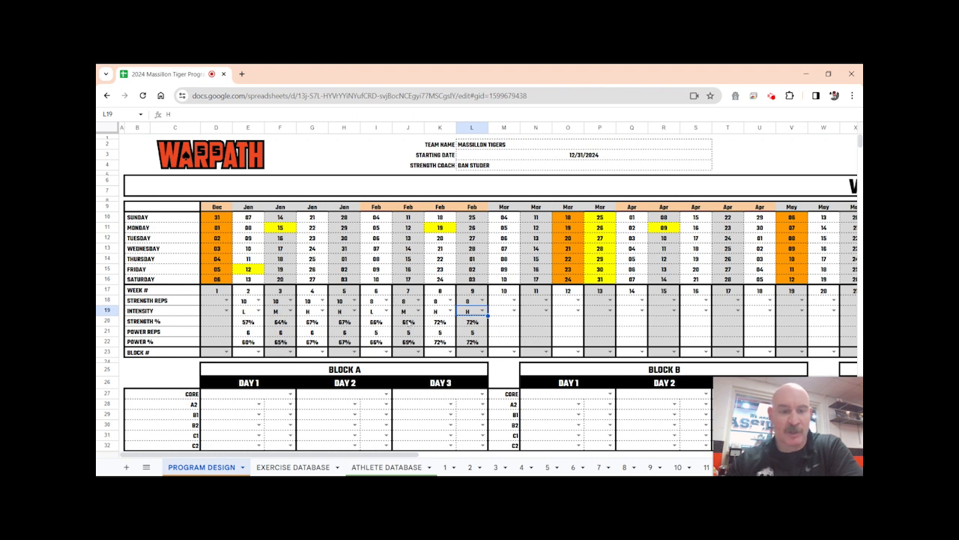
Step: Choose Block A's core lifts: SQUAT for Day 1, BENCH for Day 2 and HANG CLEAN for Day 3
{"action": "scroll", "coordinate": [401, 318], "scroll_direction": "down", "scroll_amount": 1}
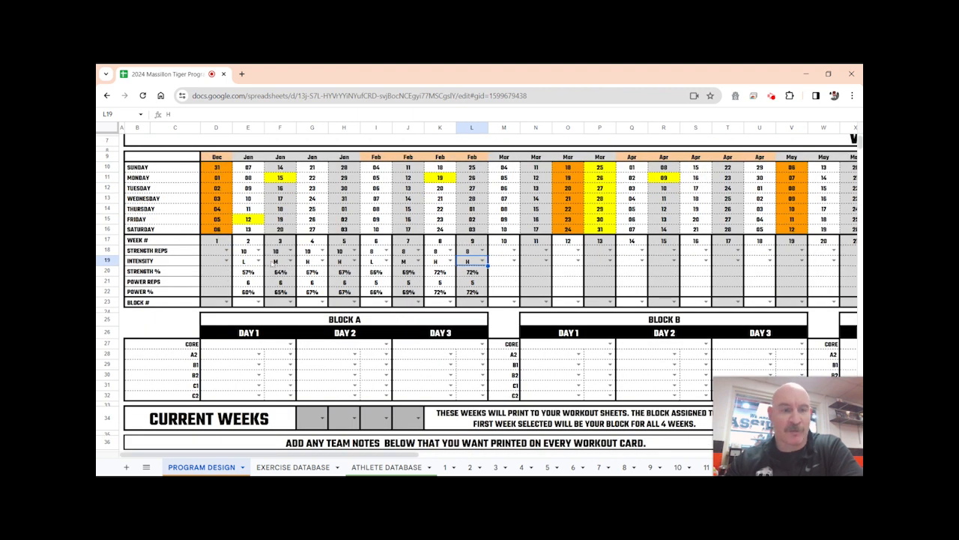
{"action": "scroll", "coordinate": [382, 281], "scroll_direction": "down", "scroll_amount": 1}
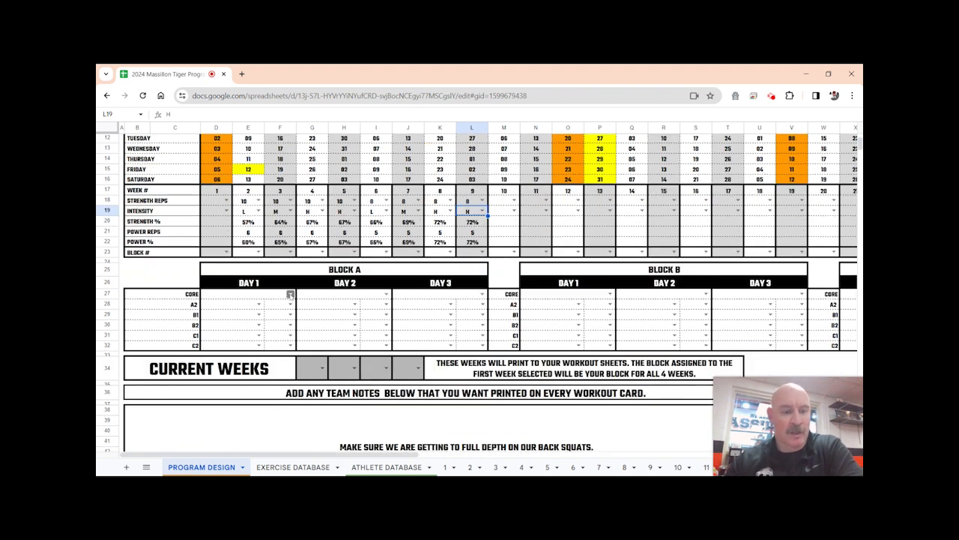
{"action": "left_click", "coordinate": [289, 294]}
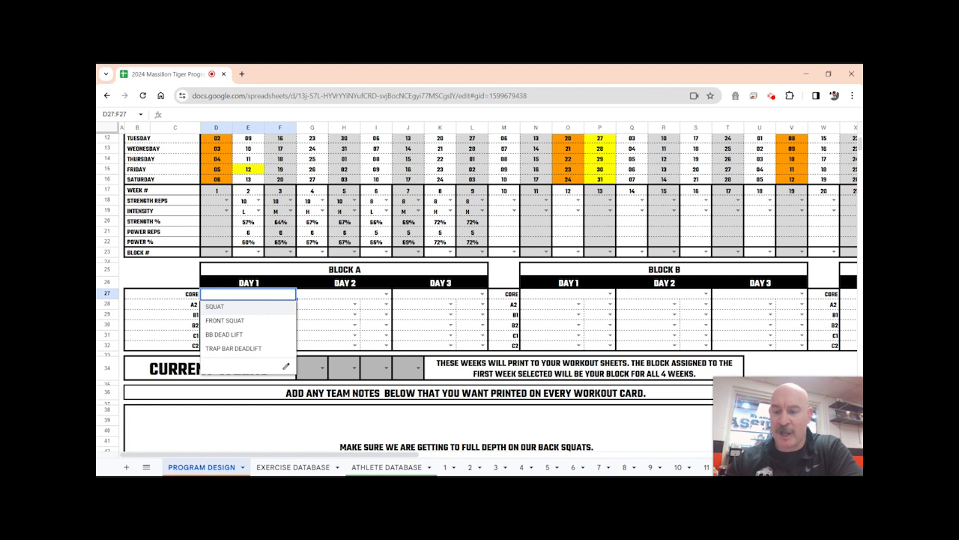
{"action": "left_click", "coordinate": [221, 309]}
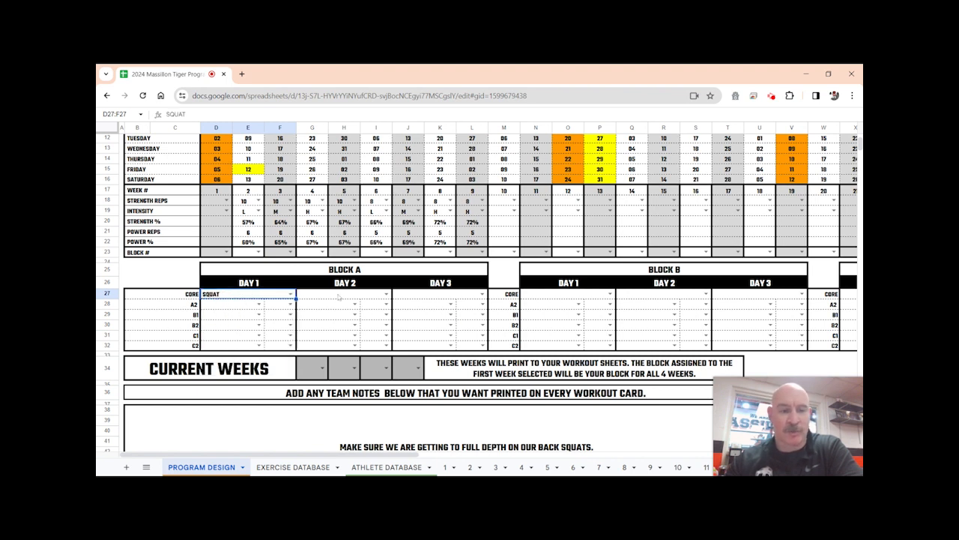
{"action": "left_click", "coordinate": [386, 295]}
{"action": "left_click", "coordinate": [307, 307]}
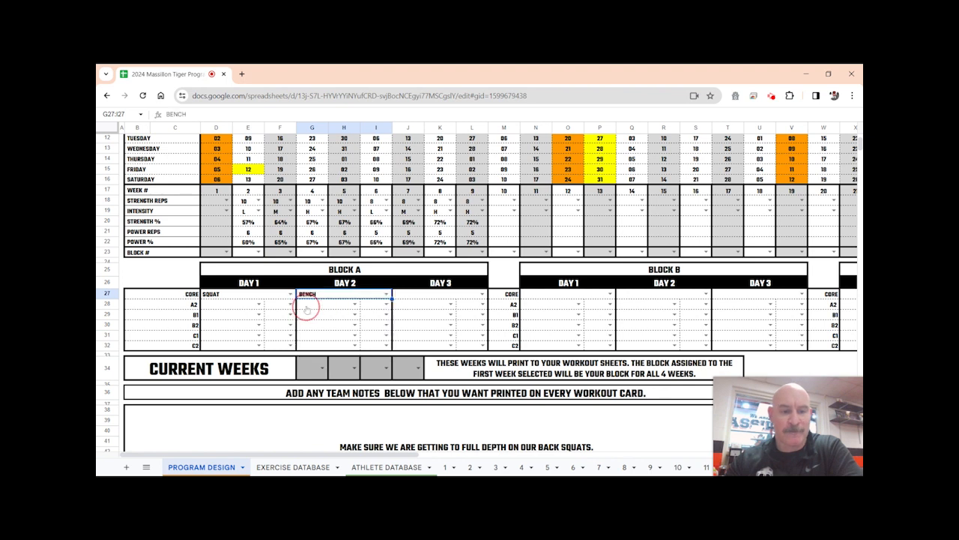
{"action": "left_click", "coordinate": [482, 295]}
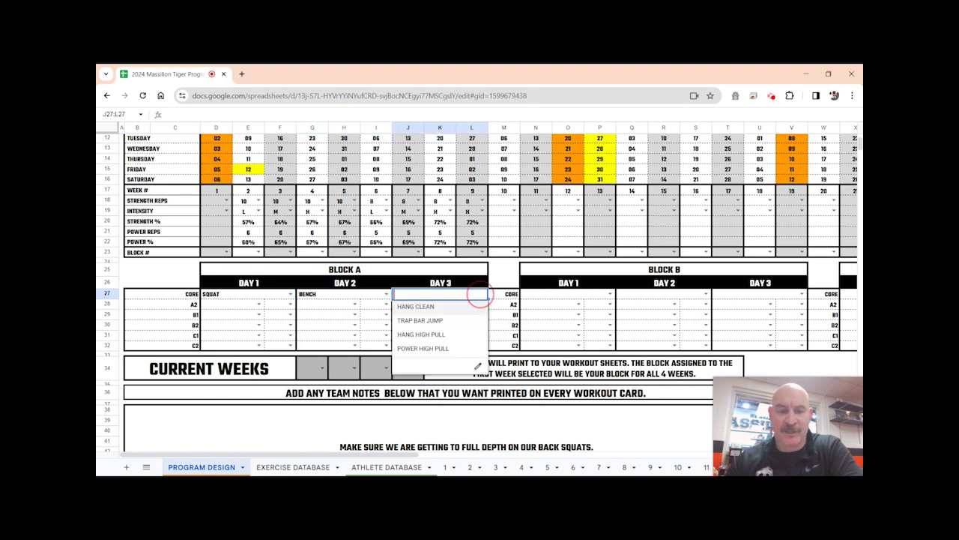
{"action": "left_click", "coordinate": [417, 308]}
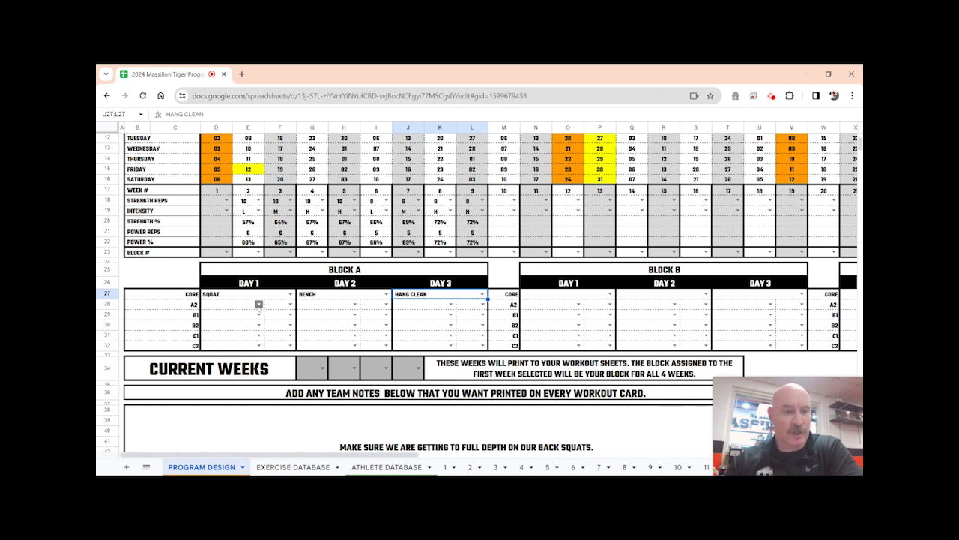
Step: Assign REVERSE HYPER with 10 reps to slot A2 of Block A, Day 1
{"action": "left_click", "coordinate": [259, 304]}
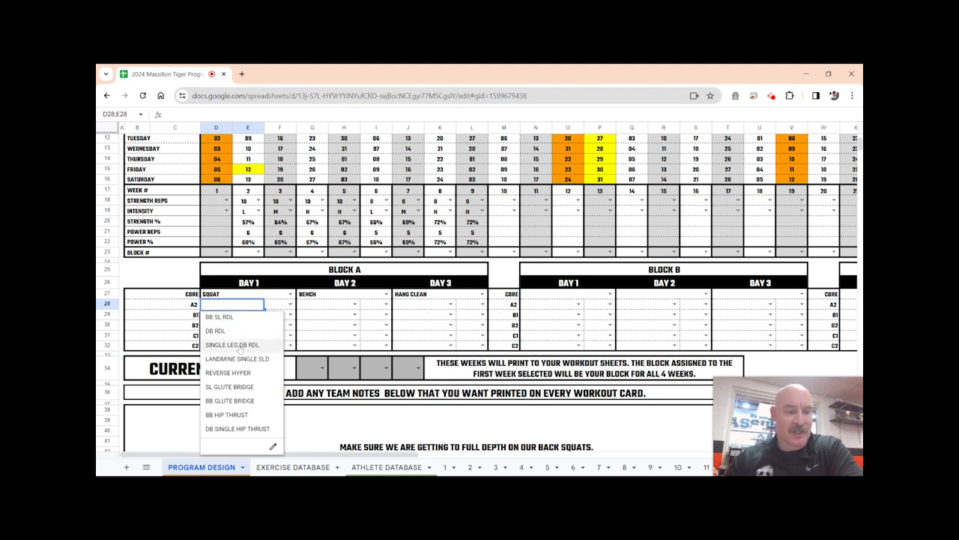
{"action": "left_click", "coordinate": [228, 372]}
{"action": "left_click", "coordinate": [291, 304]}
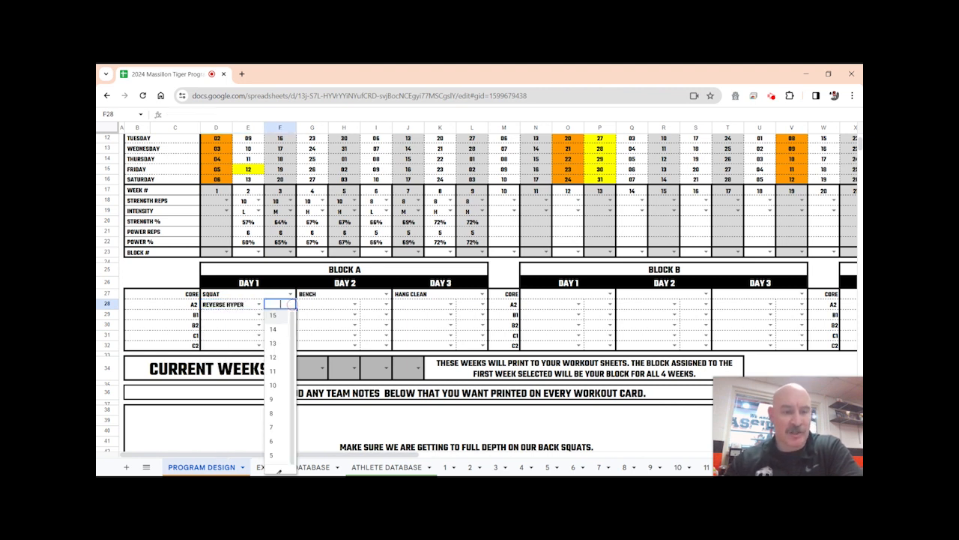
{"action": "left_click", "coordinate": [273, 385]}
Step: Assign POWER CLEAN PULL with 5 reps to slot B1 of Block A, Day 1
{"action": "left_click", "coordinate": [259, 314]}
{"action": "left_click", "coordinate": [225, 326]}
{"action": "left_click", "coordinate": [291, 315]}
{"action": "left_click", "coordinate": [272, 447]}
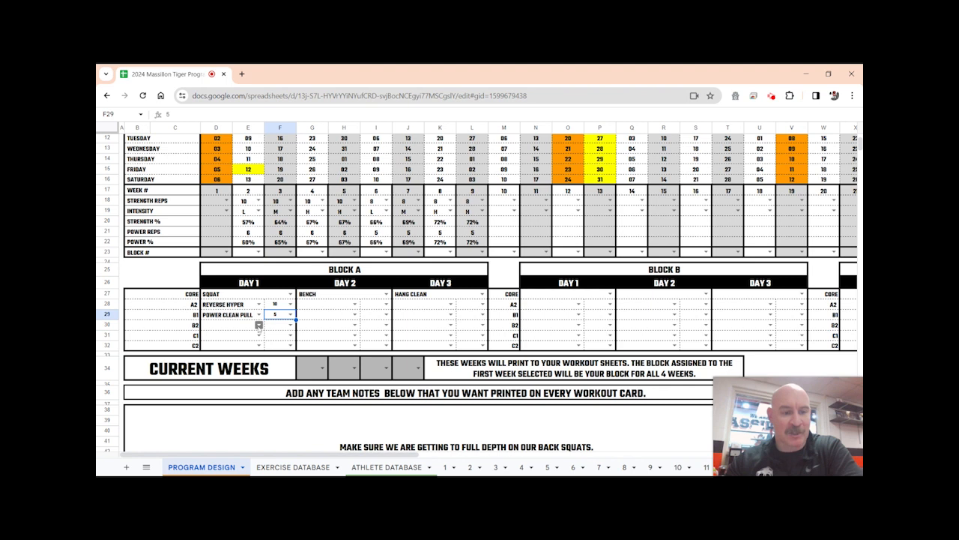
Step: Assign BB INCLINE PRESS with 10 reps to slot B2 of Block A, Day 1
{"action": "left_click", "coordinate": [259, 325]}
{"action": "left_click", "coordinate": [231, 393]}
{"action": "left_click", "coordinate": [291, 325]}
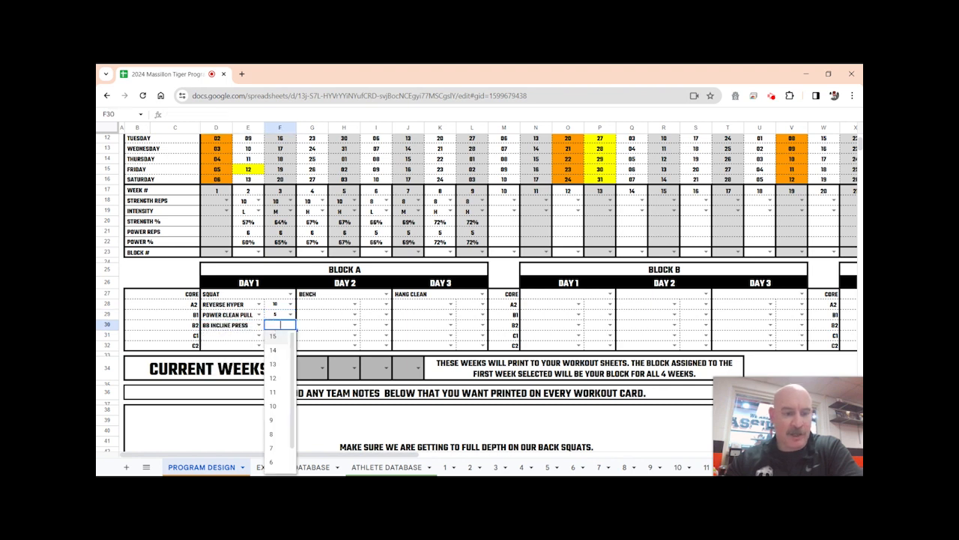
{"action": "left_click", "coordinate": [273, 405]}
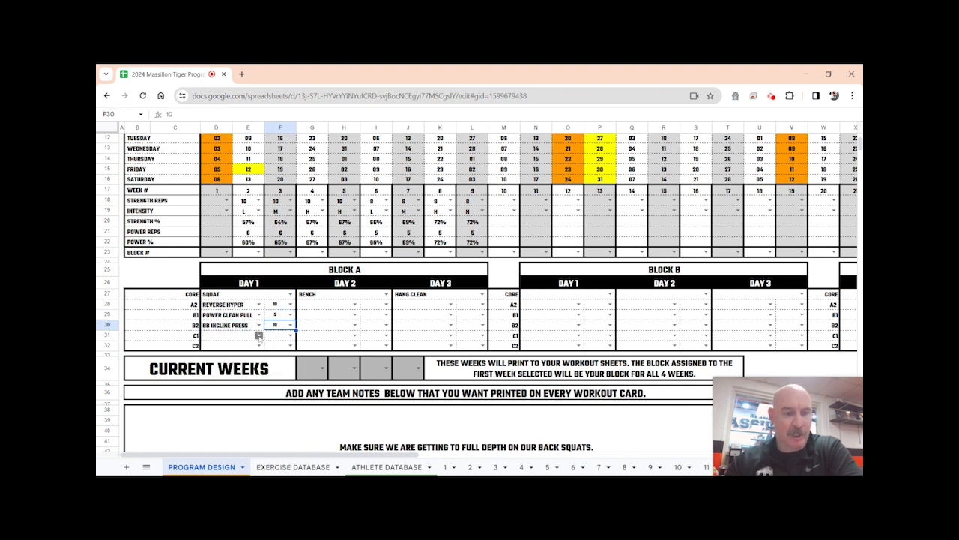
Step: Assign BB BOR to slot C1 and DB CURL & PRESS to slot C2 of Block A, Day 1, with 10 reps each
{"action": "left_click", "coordinate": [259, 335]}
{"action": "left_click", "coordinate": [225, 391]}
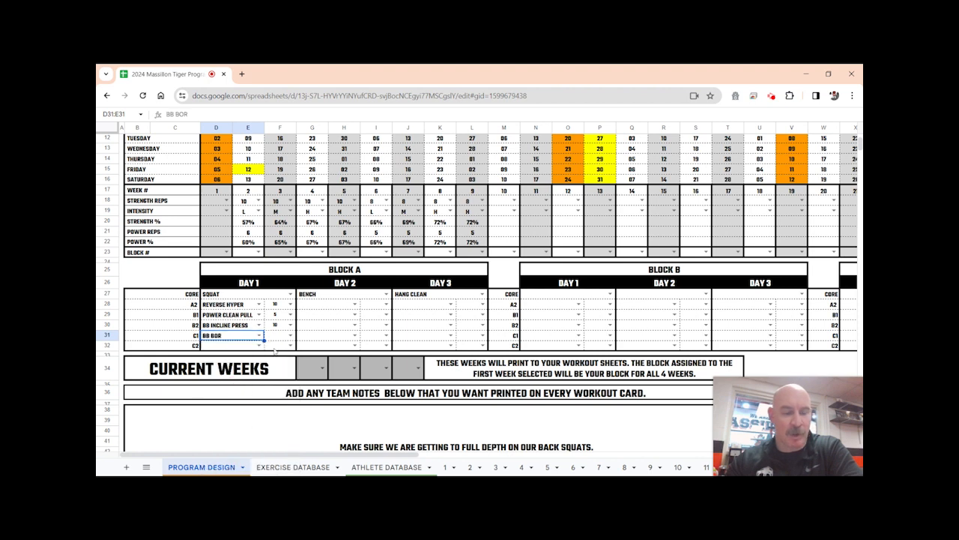
{"action": "left_click", "coordinate": [291, 335]}
{"action": "left_click", "coordinate": [272, 416]}
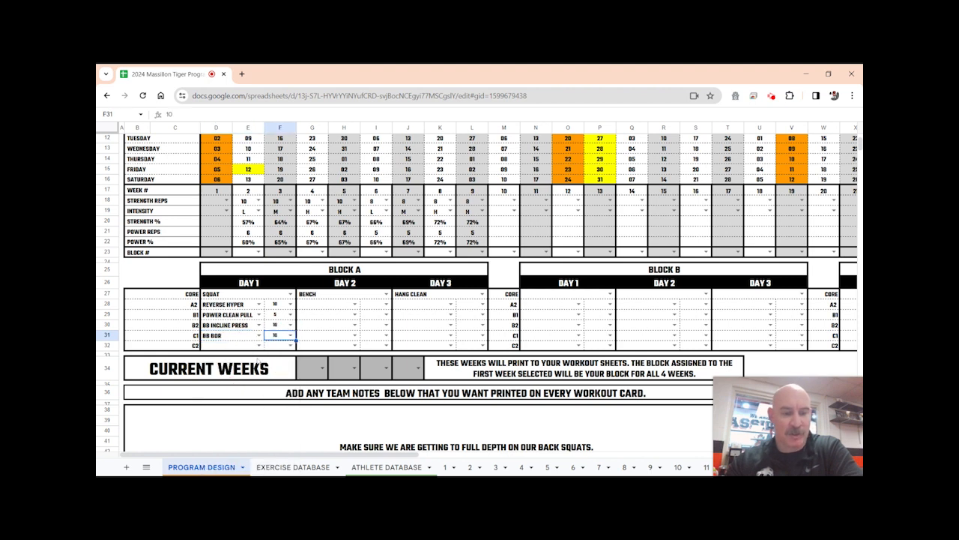
{"action": "left_click", "coordinate": [260, 346]}
{"action": "left_click", "coordinate": [229, 428]}
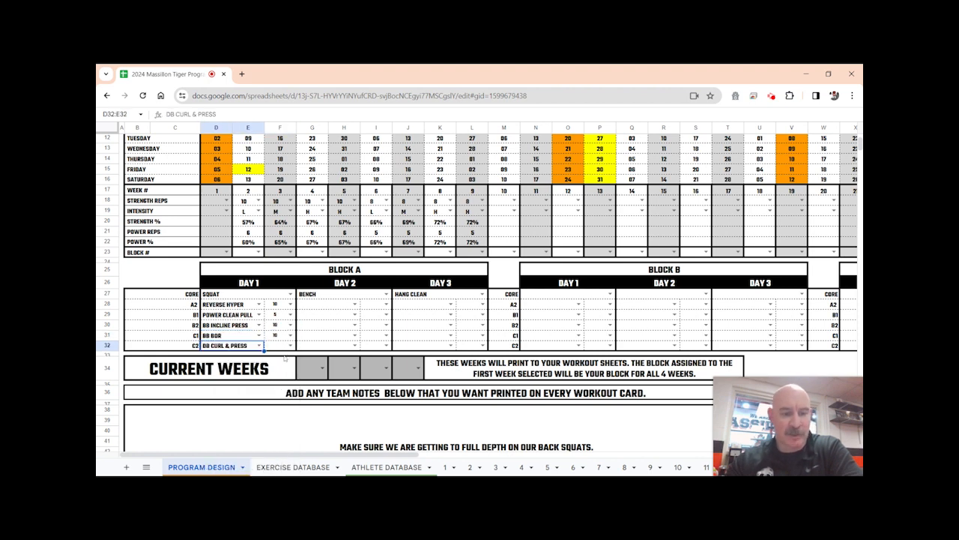
{"action": "left_click", "coordinate": [291, 345]}
{"action": "left_click", "coordinate": [273, 426]}
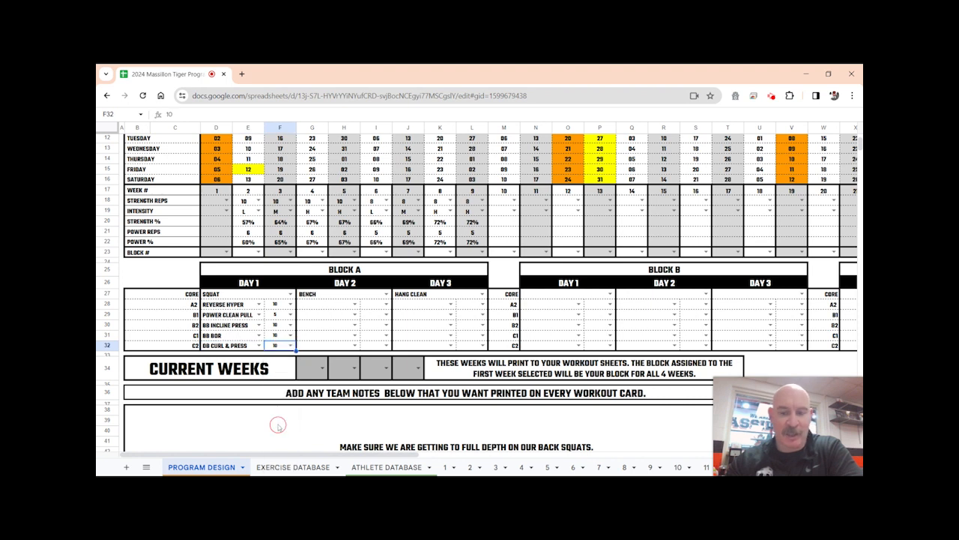
Step: Assign EZ BAR CURL to slot A2 and the LANDMINE SINGLE exercise to slot B1 of Block A, Day 2, with 10 reps each
{"action": "left_click", "coordinate": [355, 305]}
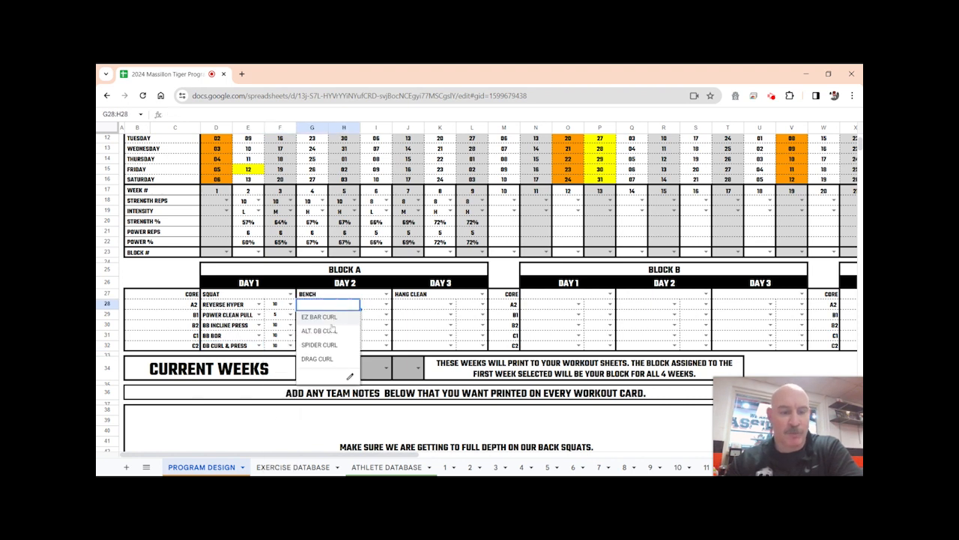
{"action": "left_click", "coordinate": [332, 315]}
{"action": "left_click", "coordinate": [386, 304]}
{"action": "left_click", "coordinate": [373, 385]}
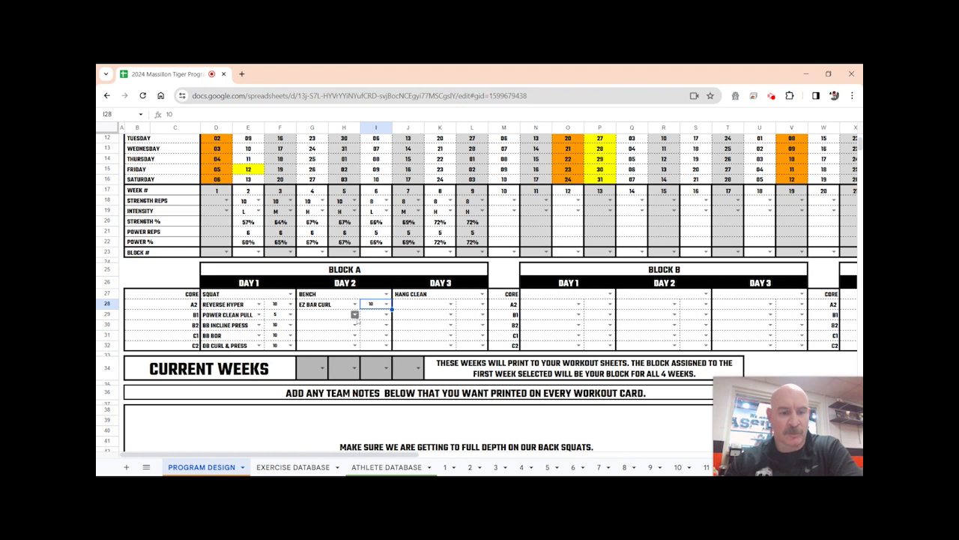
{"action": "left_click", "coordinate": [354, 315]}
{"action": "left_click", "coordinate": [365, 346]}
{"action": "left_click", "coordinate": [386, 315]}
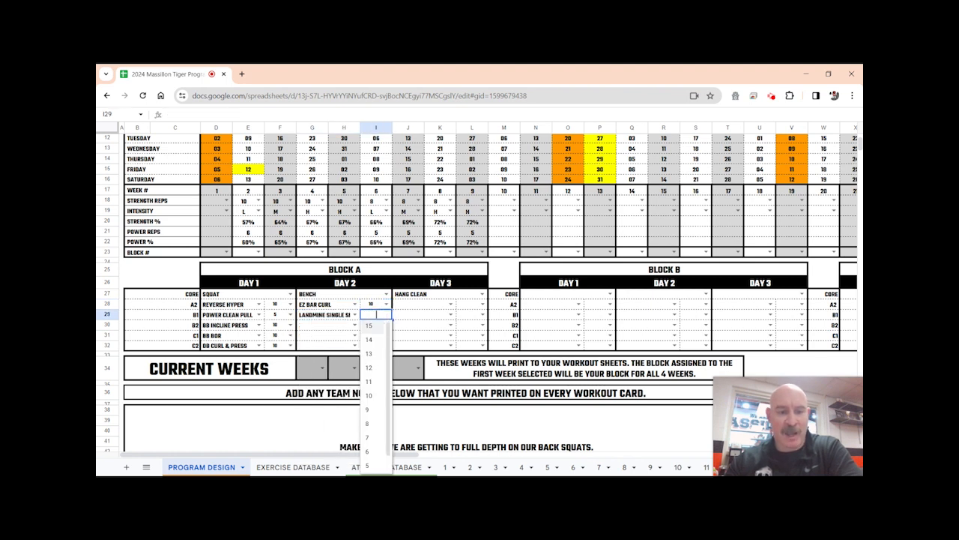
{"action": "left_click", "coordinate": [369, 396]}
Step: Assign CHIN-UPS to slot B2 and SKATER SQUAT to slot C1 of Block A, Day 2, with 10 reps each
{"action": "left_click", "coordinate": [355, 325]}
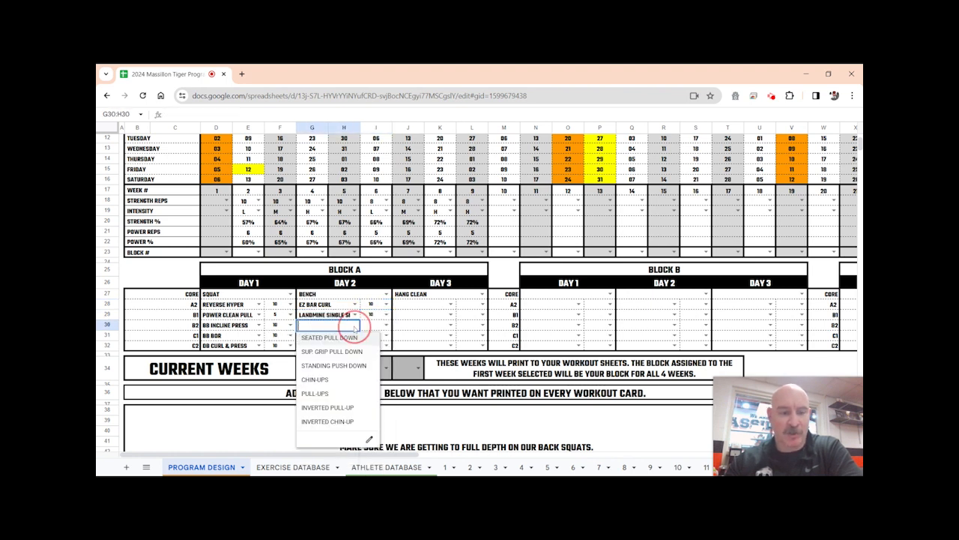
{"action": "left_click", "coordinate": [335, 381]}
{"action": "left_click", "coordinate": [386, 324]}
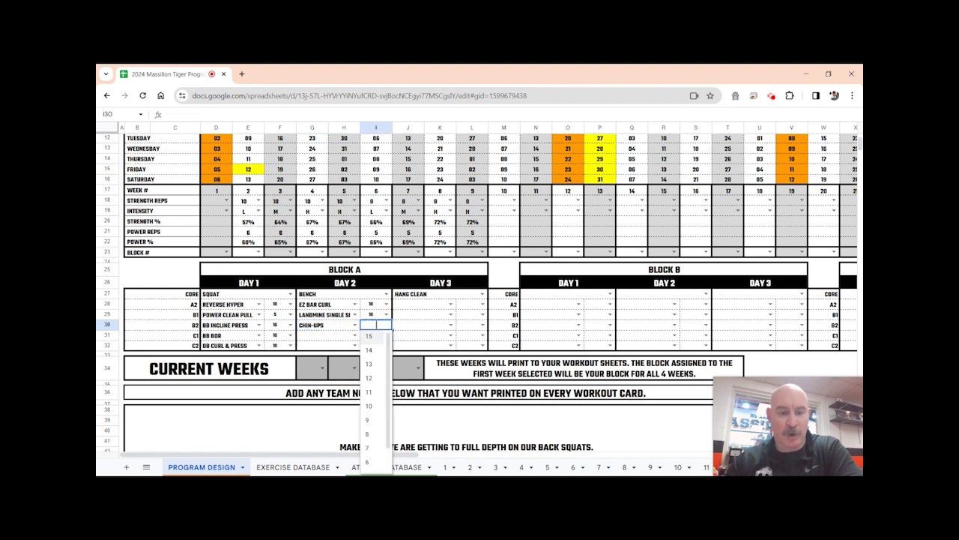
{"action": "left_click", "coordinate": [369, 406]}
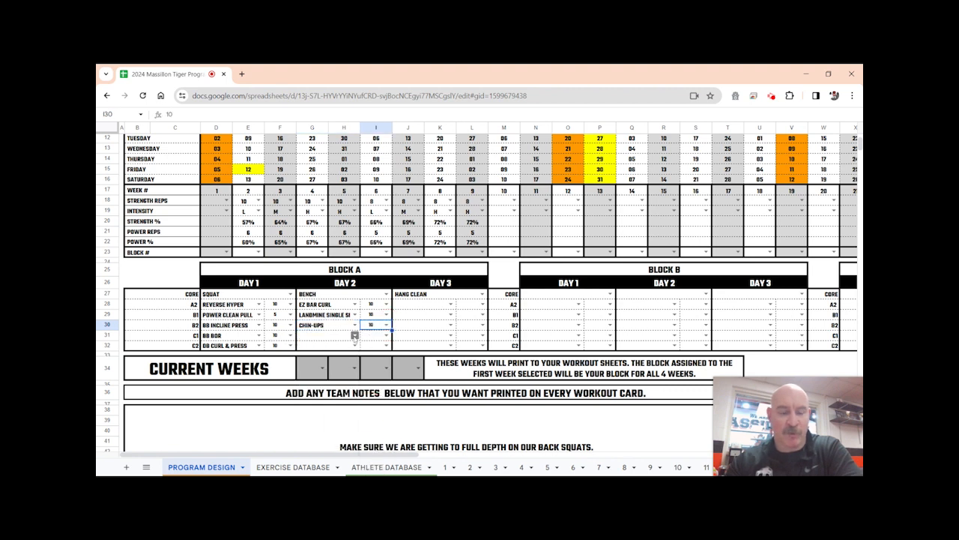
{"action": "left_click", "coordinate": [354, 335]}
{"action": "left_click", "coordinate": [347, 432]}
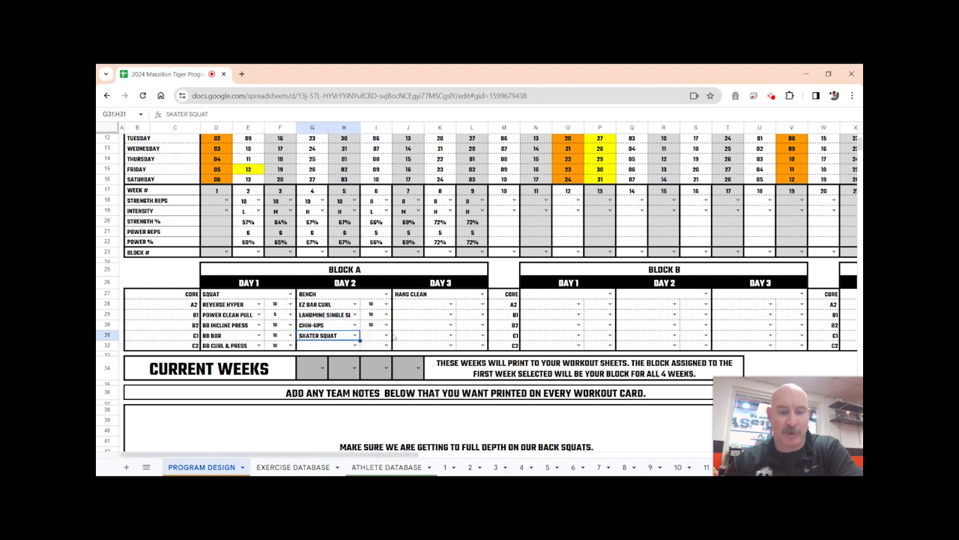
{"action": "left_click", "coordinate": [386, 335]}
{"action": "left_click", "coordinate": [372, 417]}
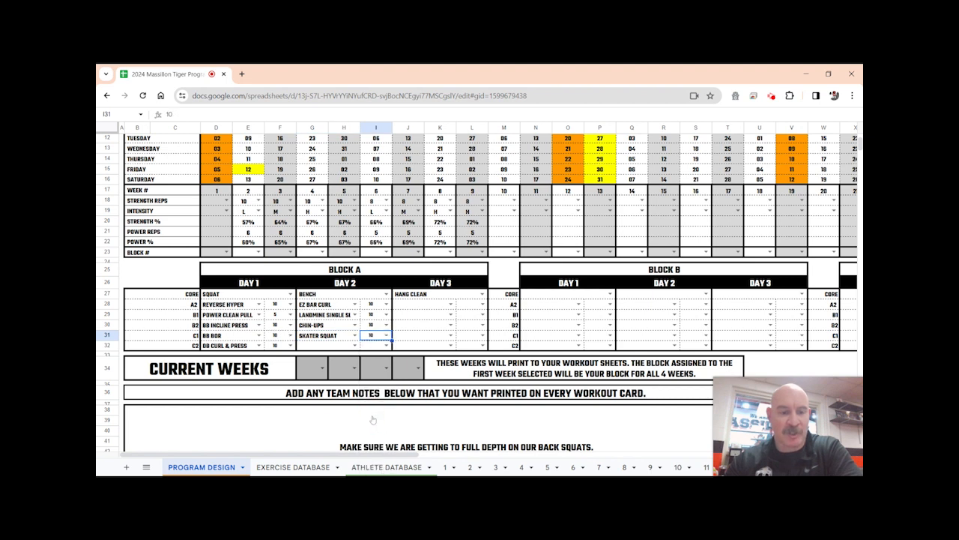
Step: Assign SEATED BAND with 10 reps to slot C2 of Block A, Day 2
{"action": "left_click", "coordinate": [355, 346]}
{"action": "left_click", "coordinate": [334, 378]}
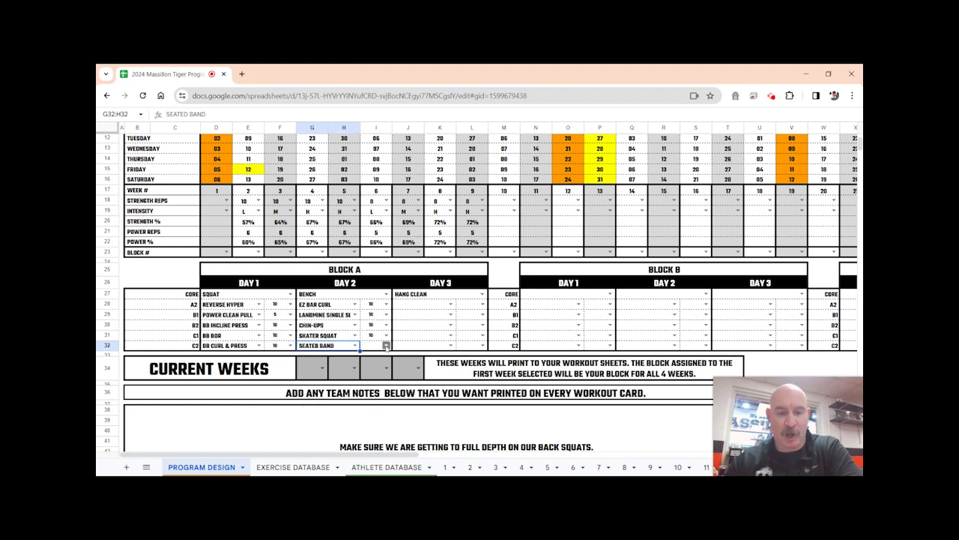
{"action": "left_click", "coordinate": [385, 346]}
{"action": "left_click", "coordinate": [369, 427]}
Step: Assign DB SHRUG with 10 reps to slot A2 of Block A, Day 3
{"action": "left_click", "coordinate": [450, 304]}
{"action": "left_click", "coordinate": [421, 386]}
{"action": "left_click", "coordinate": [452, 305]}
{"action": "left_click", "coordinate": [416, 400]}
{"action": "left_click", "coordinate": [482, 304]}
{"action": "left_click", "coordinate": [470, 386]}
Step: Assign LANDMINE BOR to slot B1 and the SINGLE LEG LANDMINE exercise to slot B2 of Block A, Day 3, with 10 reps each
{"action": "left_click", "coordinate": [450, 315]}
{"action": "left_click", "coordinate": [441, 396]}
{"action": "left_click", "coordinate": [483, 315]}
{"action": "left_click", "coordinate": [471, 396]}
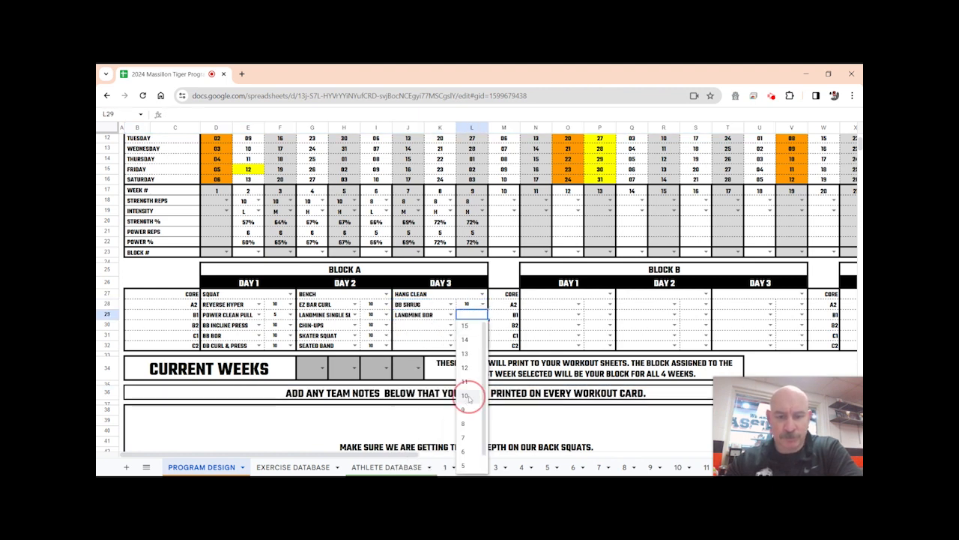
{"action": "left_click", "coordinate": [450, 324]}
{"action": "left_click", "coordinate": [443, 393]}
{"action": "left_click", "coordinate": [483, 324]}
{"action": "left_click", "coordinate": [470, 406]}
Step: Assign DB PUSH JERK to slot C1 and the CLOSE GRIP BENCH exercise to slot C2 of Block A, Day 3, with 10 reps each
{"action": "left_click", "coordinate": [451, 335]}
{"action": "left_click", "coordinate": [427, 390]}
{"action": "left_click", "coordinate": [483, 336]}
{"action": "left_click", "coordinate": [468, 417]}
{"action": "left_click", "coordinate": [450, 345]}
{"action": "left_click", "coordinate": [431, 399]}
{"action": "left_click", "coordinate": [483, 345]}
{"action": "left_click", "coordinate": [470, 427]}
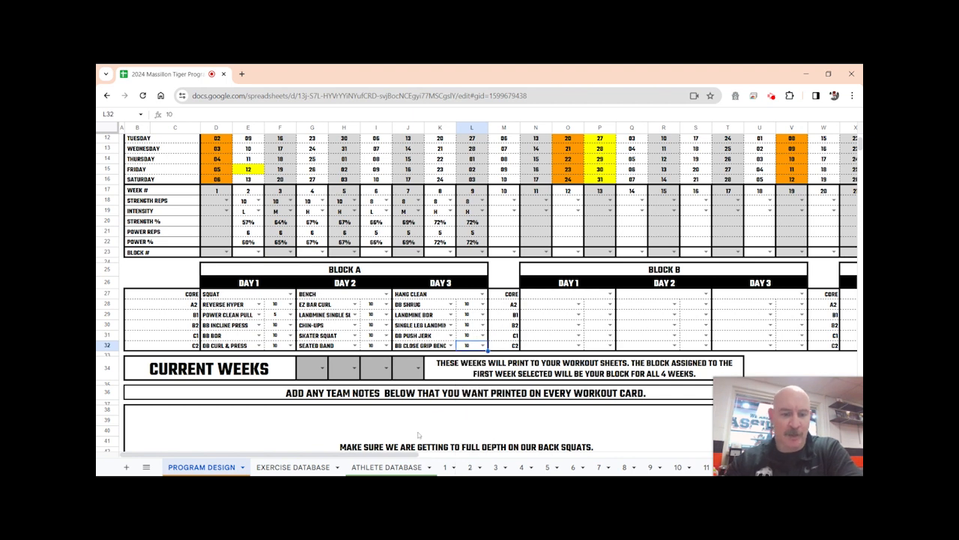
Step: Choose SQUAT, BENCH and HANG CLEAN as Block B's Day 1, 2 and 3 core lifts, and assign DB RDL with 10 reps to Day 1 slot A2
{"action": "left_click_drag", "start_coordinate": [395, 456], "coordinate": [471, 465]}
{"action": "left_click", "coordinate": [418, 293]}
{"action": "left_click", "coordinate": [382, 305]}
{"action": "left_click", "coordinate": [513, 293]}
{"action": "left_click", "coordinate": [480, 305]}
{"action": "left_click", "coordinate": [609, 293]}
{"action": "left_click", "coordinate": [576, 306]}
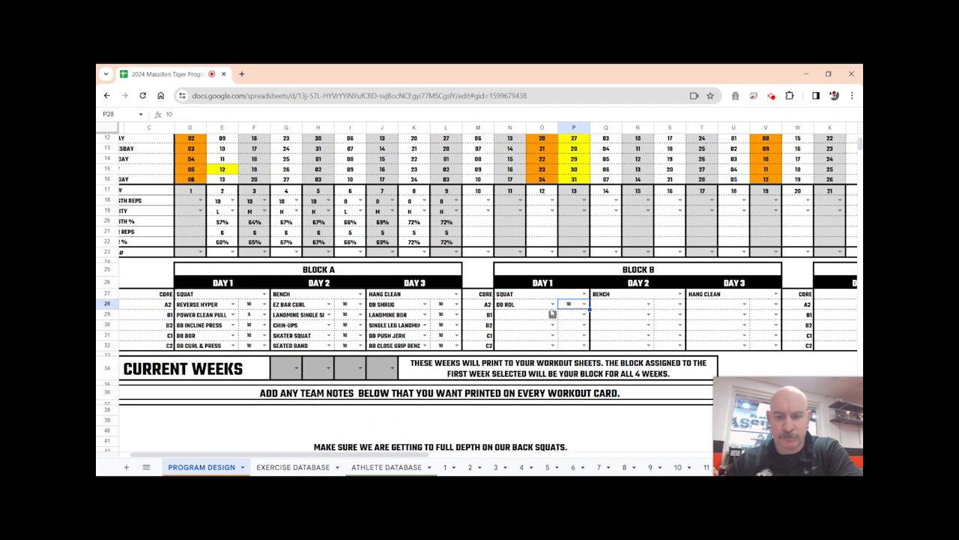
Step: Fill Block B's remaining Day 1 and Day 2 slots, including SEATED DB PRESS, CHEST SUPPORT DB, PULL-UPS, DB STEP UP and MANUAL NECK
{"action": "left_click", "coordinate": [585, 335]}
{"action": "left_click", "coordinate": [567, 417]}
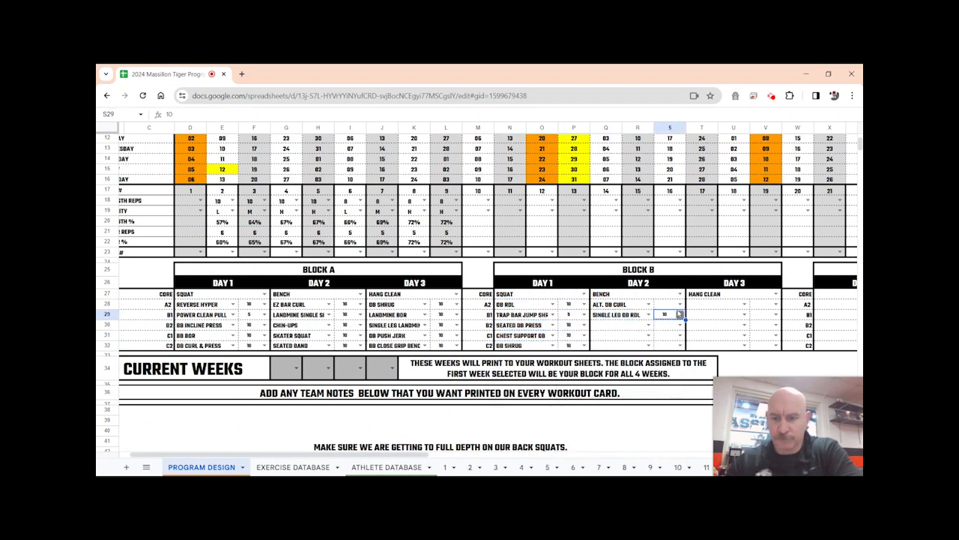
{"action": "left_click", "coordinate": [622, 324]}
{"action": "left_click", "coordinate": [609, 394]}
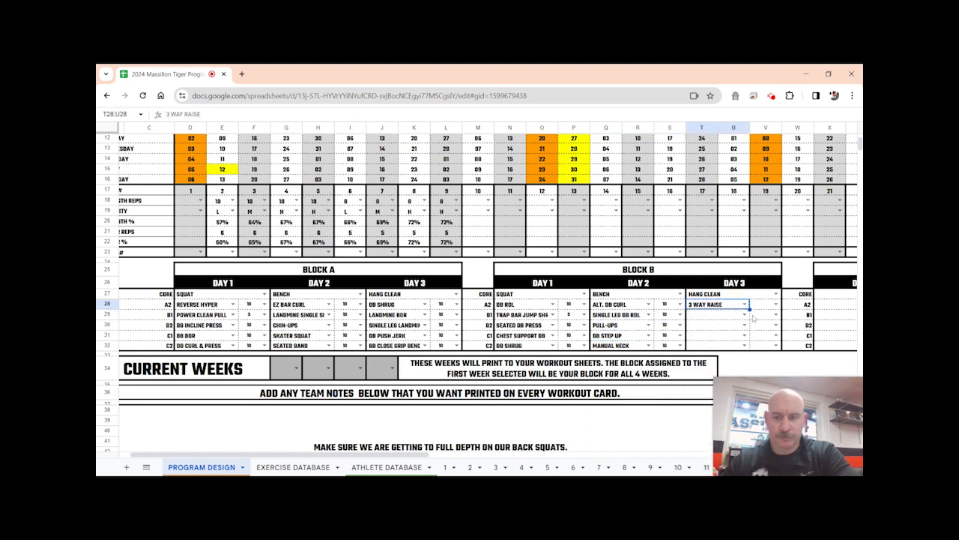
Step: Fill Block B, Day 3 with 3 WAY RAISE, SUPPORTED DB BOR, DB DEAD LIFT, BB PUSH JERK and MULTI GRIP BENCH, 10 reps each
{"action": "left_click", "coordinate": [775, 305]}
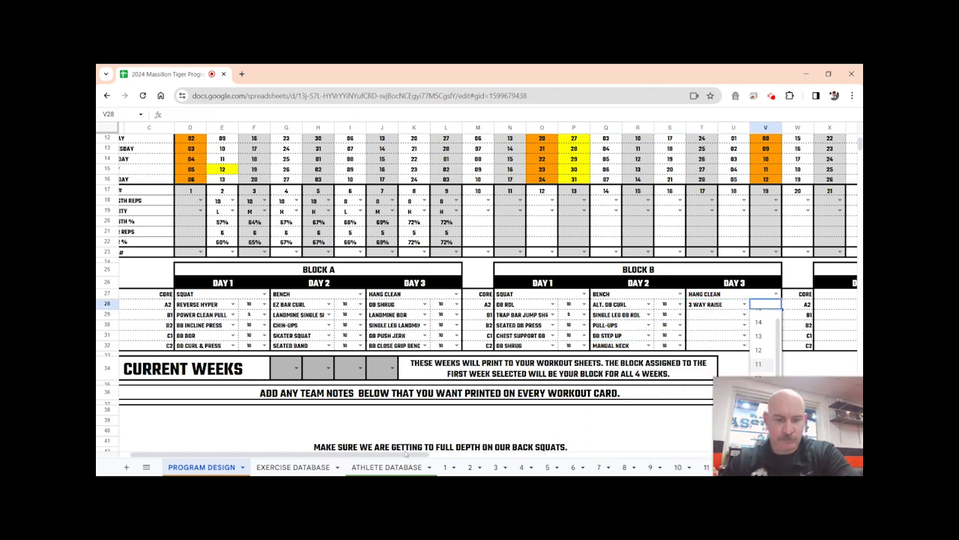
{"action": "scroll", "coordinate": [776, 305], "scroll_direction": "right", "scroll_amount": 4}
{"action": "left_click", "coordinate": [562, 328]}
{"action": "left_click", "coordinate": [524, 337]}
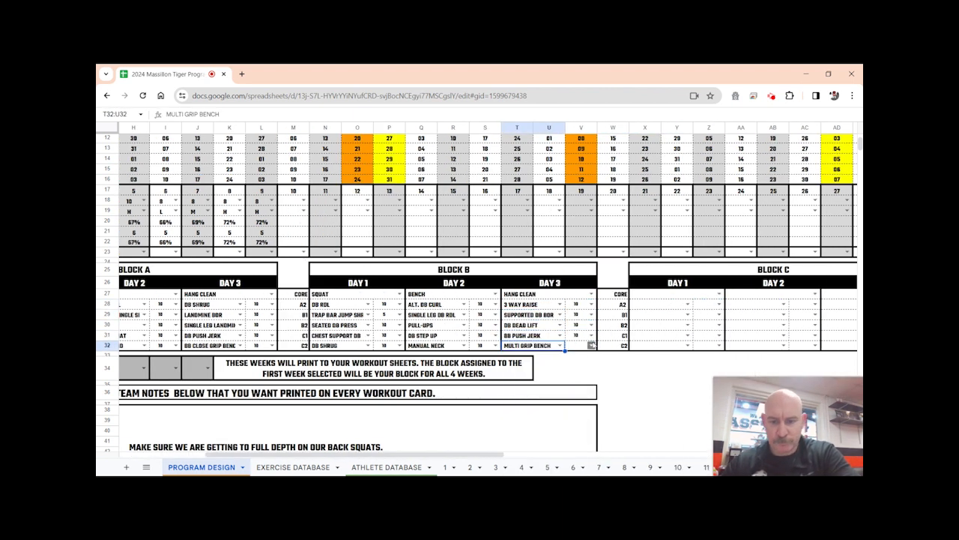
{"action": "scroll", "coordinate": [426, 275], "scroll_direction": "left", "scroll_amount": 5}
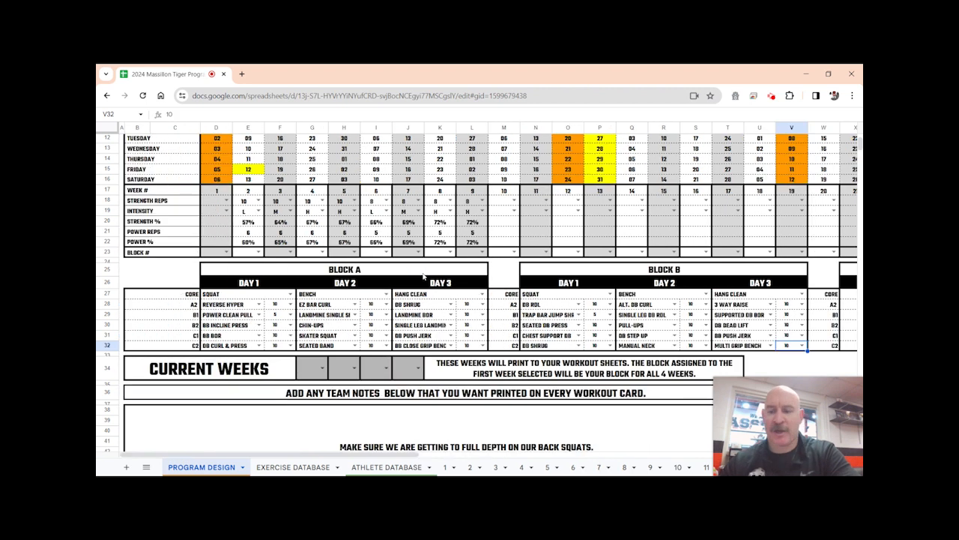
Step: Assign Block A to weeks 2 through 5 and Block B to week 6 in the calendar's block row
{"action": "scroll", "coordinate": [385, 297], "scroll_direction": "up", "scroll_amount": 2}
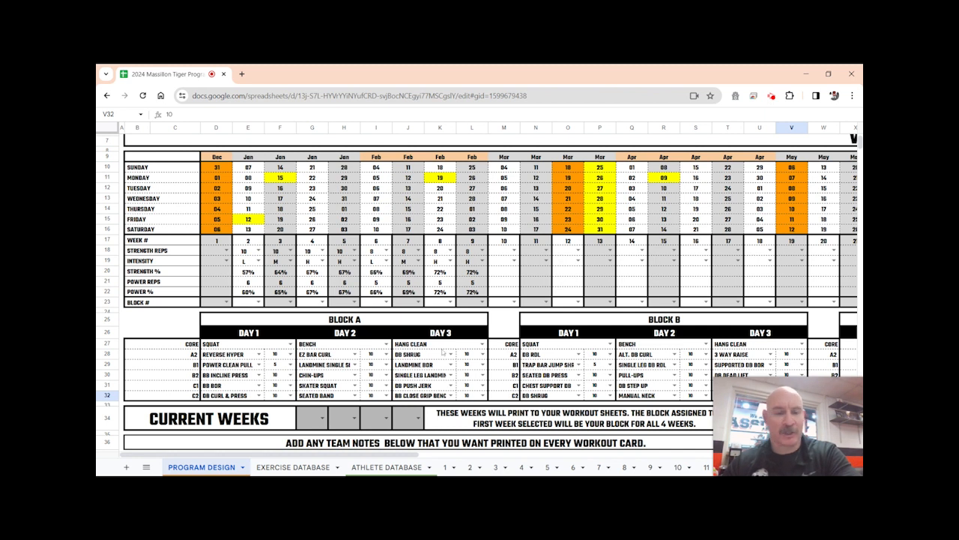
{"action": "left_click", "coordinate": [253, 303]}
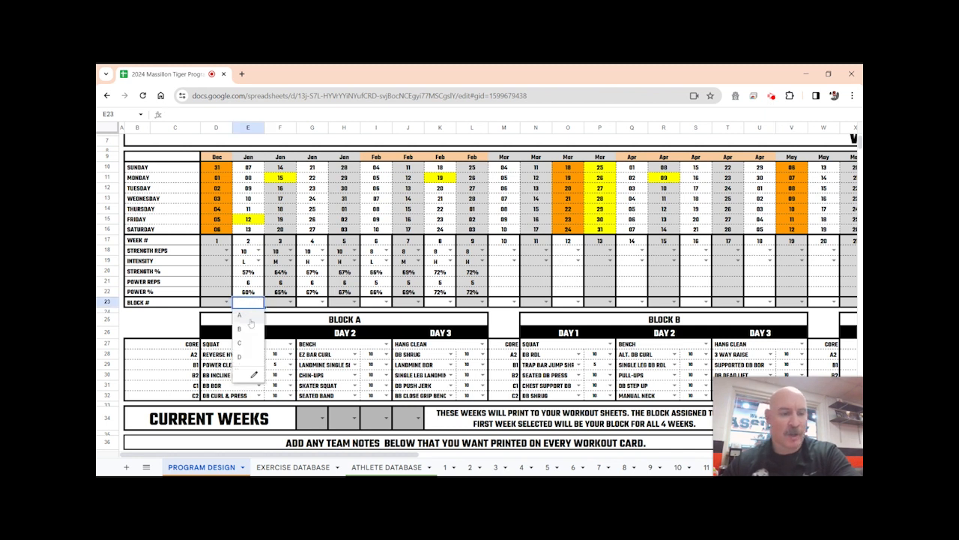
{"action": "left_click", "coordinate": [240, 316]}
{"action": "left_click", "coordinate": [292, 303]}
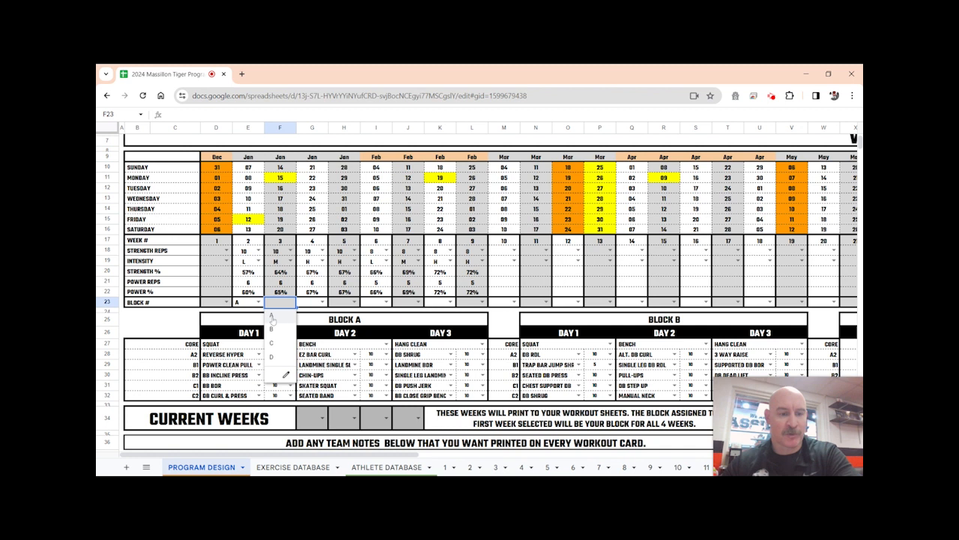
{"action": "left_click", "coordinate": [271, 316]}
{"action": "left_click", "coordinate": [319, 303]}
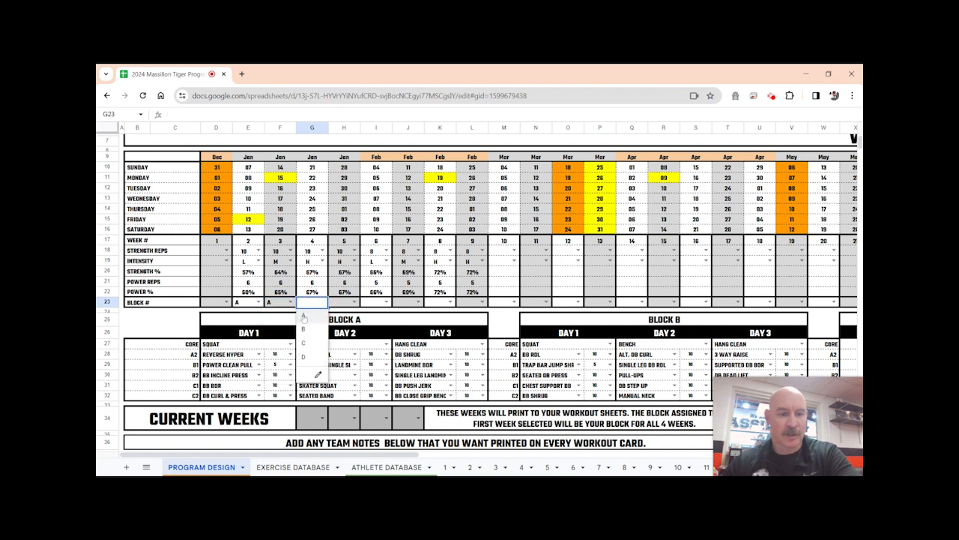
{"action": "left_click", "coordinate": [304, 318]}
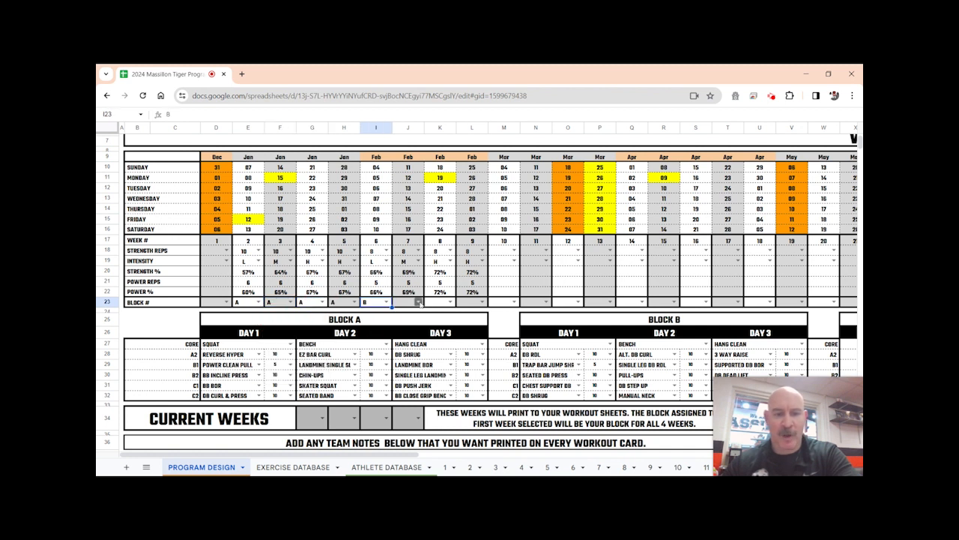
Step: Assign Block B to weeks 7, 8 and 9 in the calendar's block row
{"action": "left_click", "coordinate": [418, 303]}
{"action": "left_click", "coordinate": [409, 329]}
{"action": "left_click", "coordinate": [450, 301]}
{"action": "left_click", "coordinate": [441, 328]}
{"action": "left_click", "coordinate": [482, 301]}
{"action": "left_click", "coordinate": [472, 328]}
Step: Set the four current weeks for the printed workout sheets to 2, 3, 4 and 5
{"action": "scroll", "coordinate": [499, 324], "scroll_direction": "down", "scroll_amount": 2}
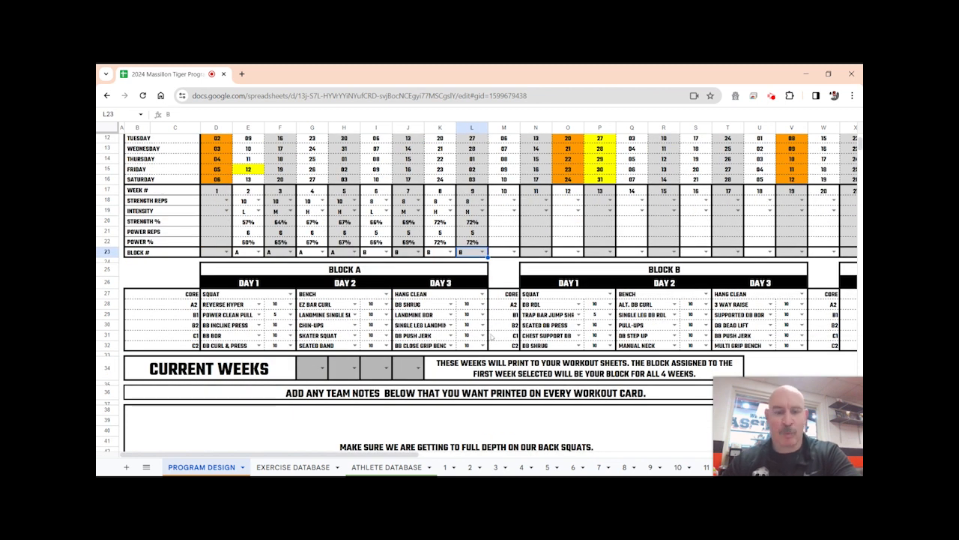
{"action": "left_click", "coordinate": [323, 367]}
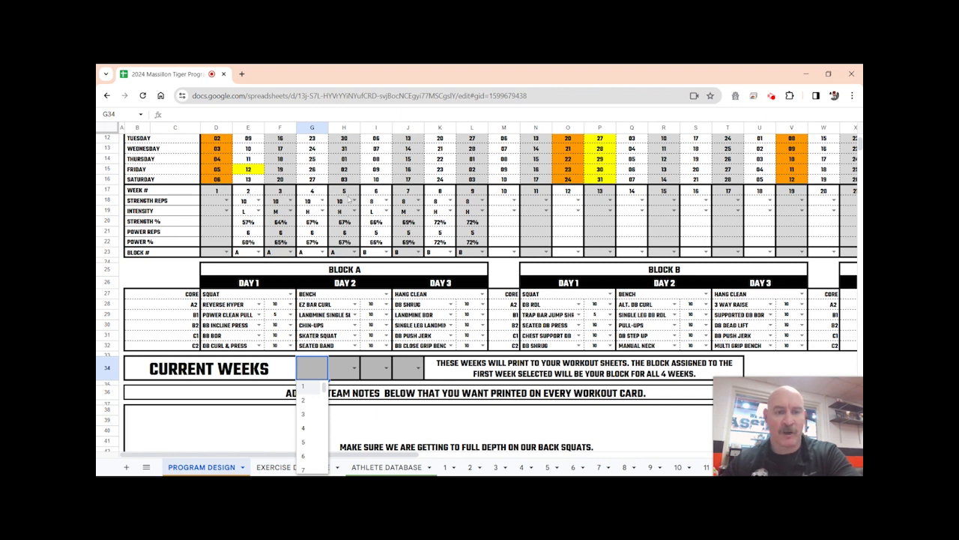
{"action": "left_click", "coordinate": [307, 400]}
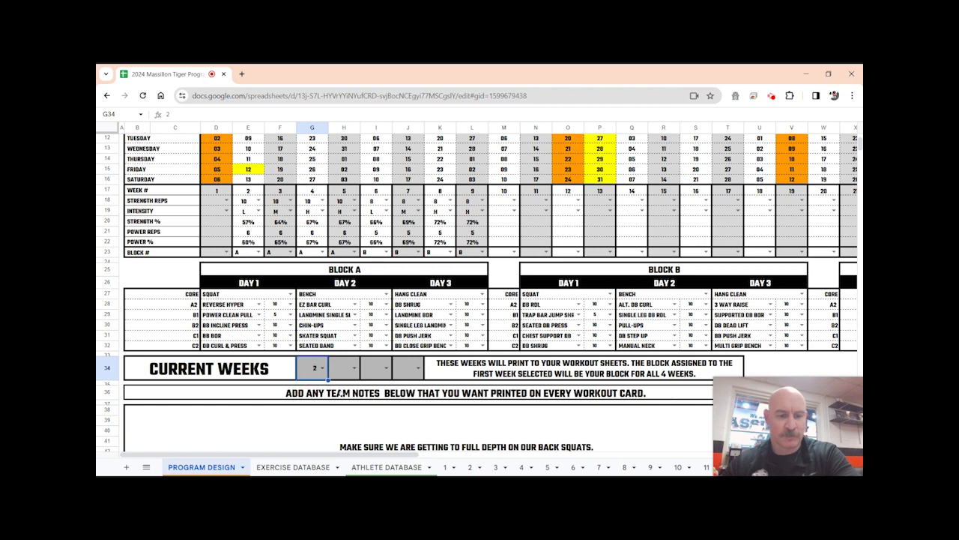
{"action": "left_click", "coordinate": [354, 368]}
{"action": "left_click", "coordinate": [335, 413]}
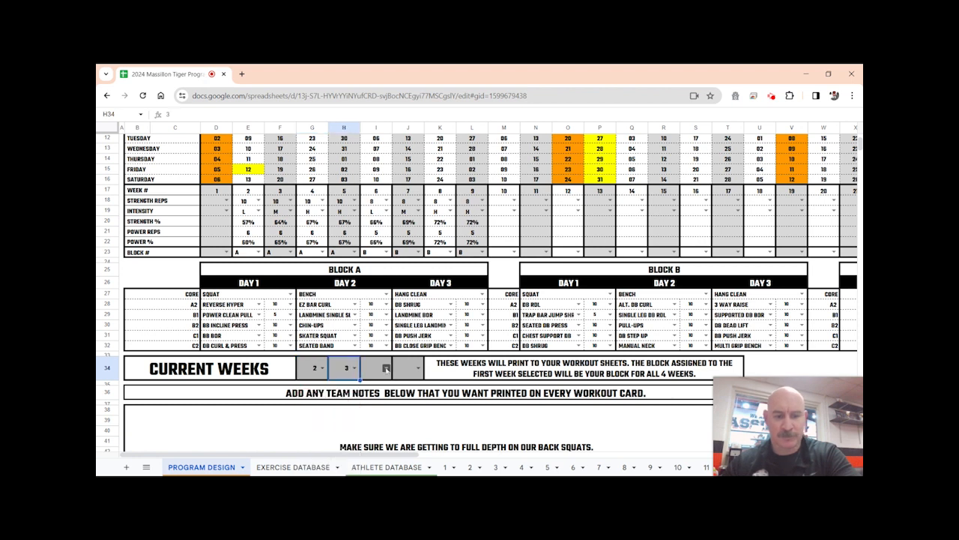
{"action": "left_click", "coordinate": [386, 367]}
{"action": "left_click", "coordinate": [374, 427]}
{"action": "left_click", "coordinate": [417, 367]}
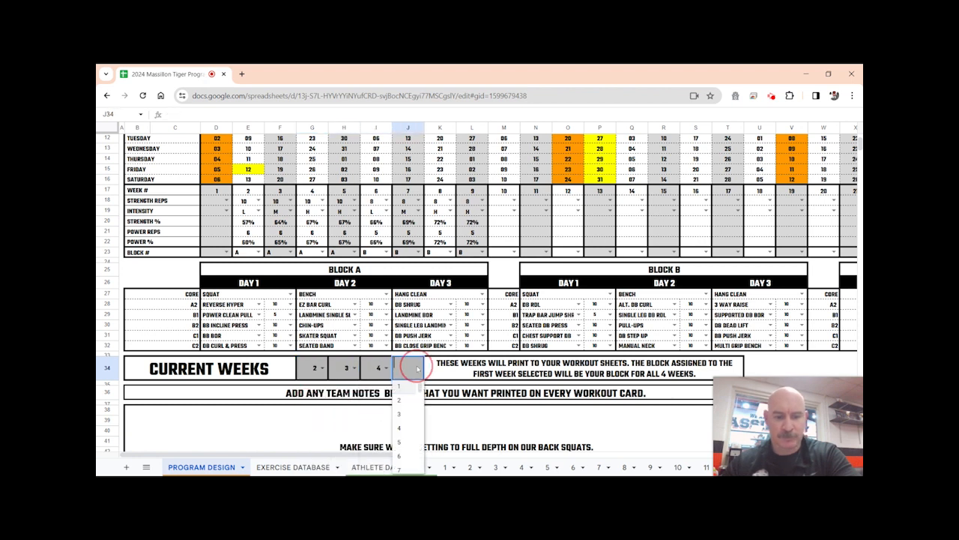
{"action": "left_click", "coordinate": [399, 442]}
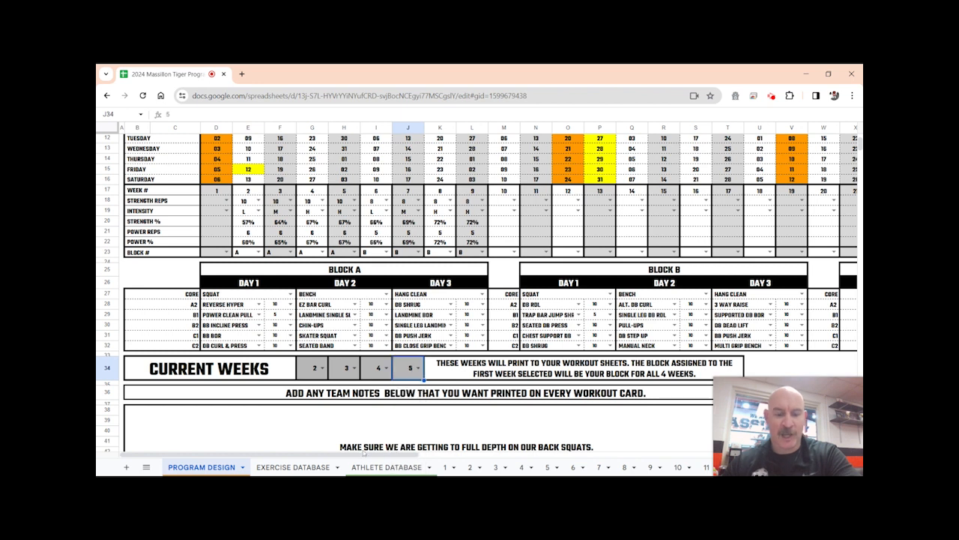
Step: Examine the ATHLETE DATABASE sheet's maxes, expand and collapse the TEST 1 columns, and select the name of the athlete in row 6 of the roster
{"action": "left_click", "coordinate": [382, 468]}
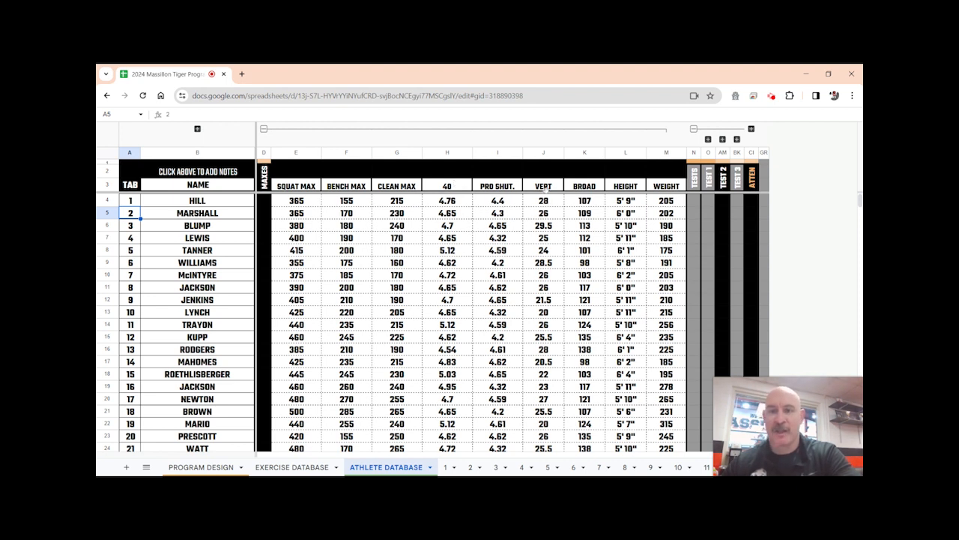
{"action": "left_click", "coordinate": [708, 139]}
{"action": "mouse_move", "coordinate": [370, 454]}
{"action": "left_mouse_down"}
{"action": "mouse_move", "coordinate": [595, 462]}
{"action": "mouse_move", "coordinate": [369, 453]}
{"action": "left_mouse_up"}
{"action": "left_click", "coordinate": [708, 139]}
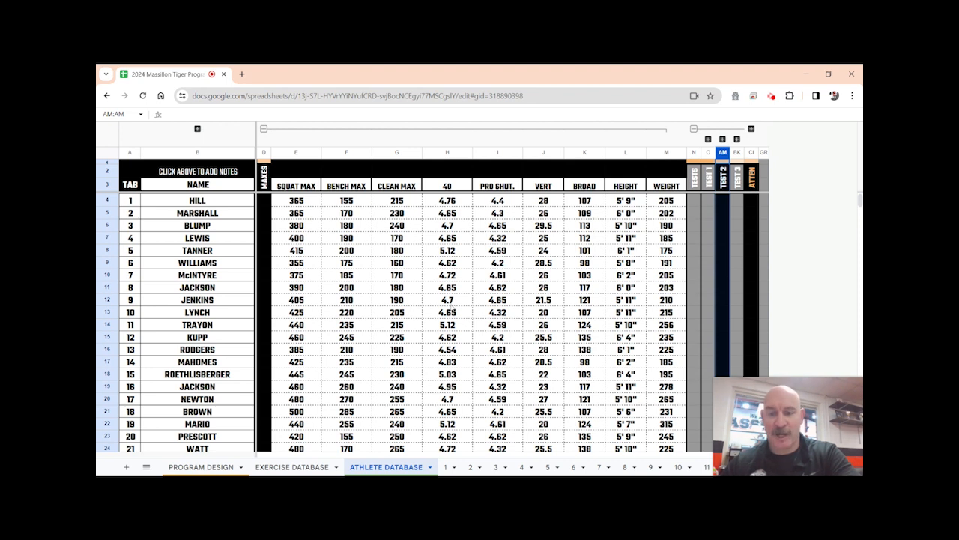
{"action": "left_click", "coordinate": [202, 265]}
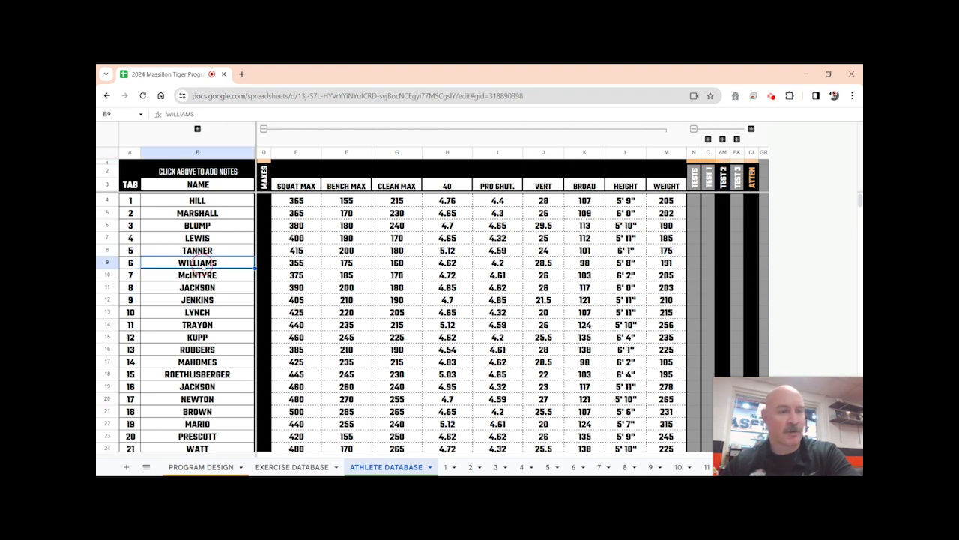
Step: Find the row 9 athlete's tab number in the roster and examine the matching workout sheet 6 from its maxes down to Day 3
{"action": "left_click", "coordinate": [133, 264]}
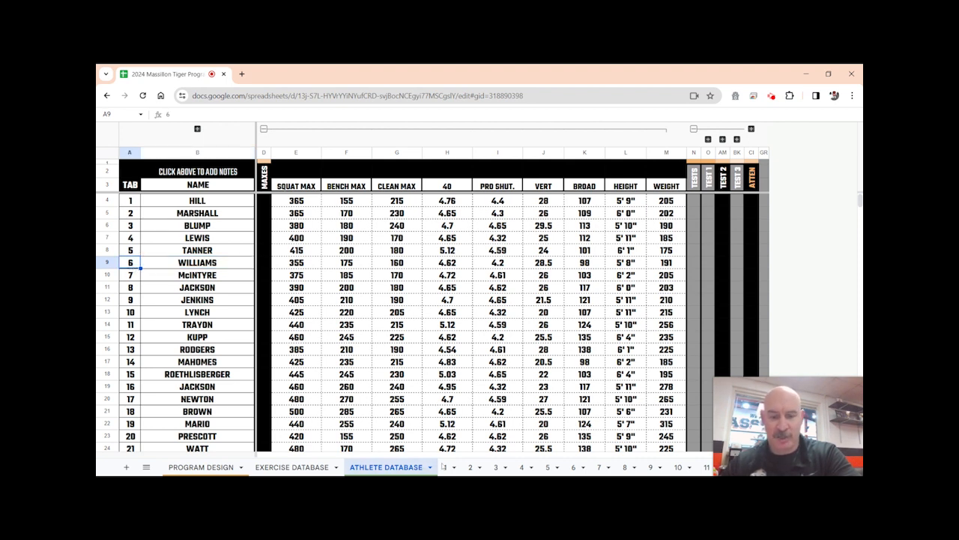
{"action": "left_click", "coordinate": [575, 467]}
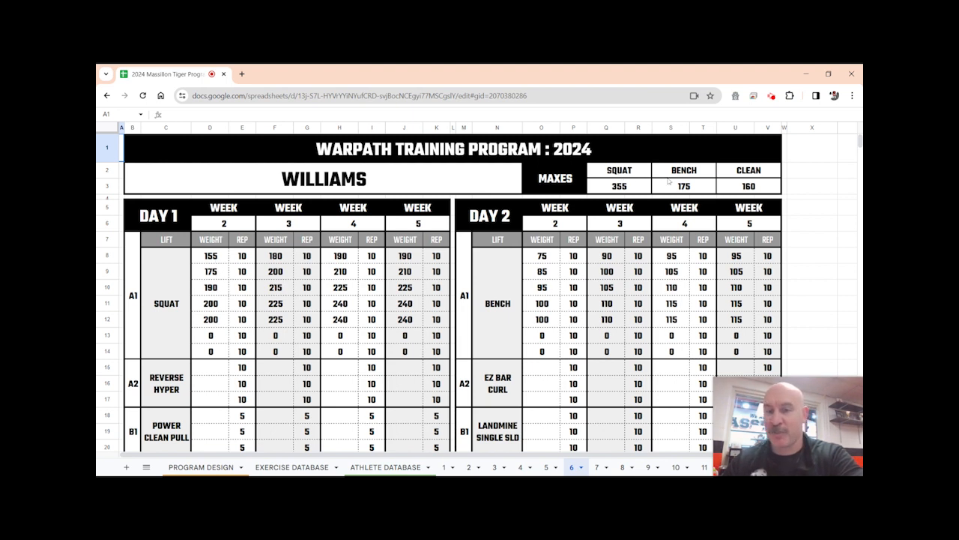
{"action": "scroll", "coordinate": [429, 274], "scroll_direction": "down", "scroll_amount": 2}
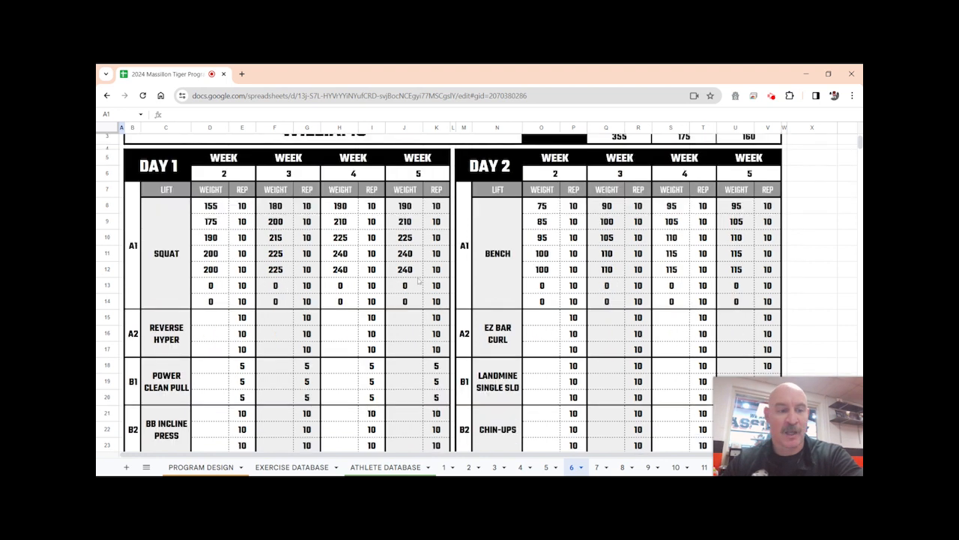
{"action": "scroll", "coordinate": [276, 241], "scroll_direction": "down", "scroll_amount": 1}
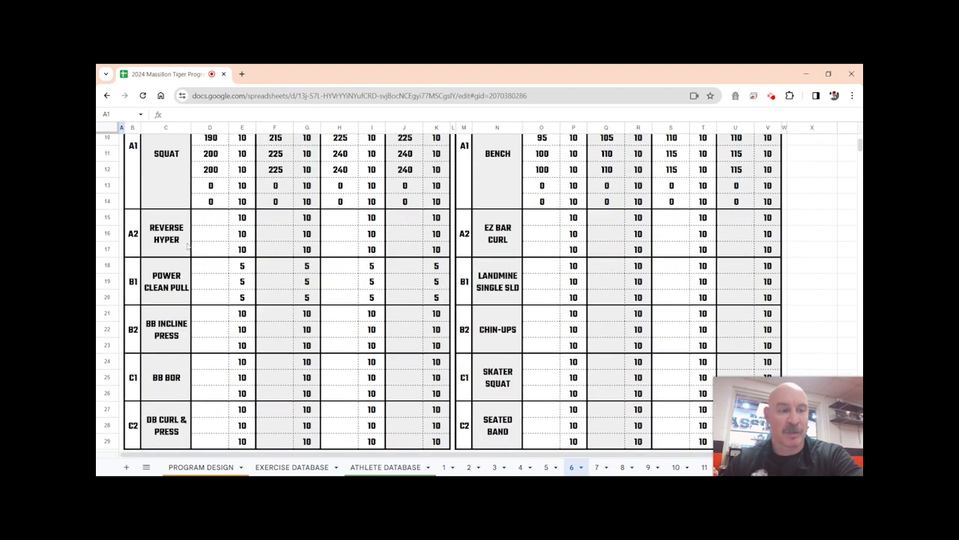
{"action": "scroll", "coordinate": [350, 277], "scroll_direction": "down", "scroll_amount": 7}
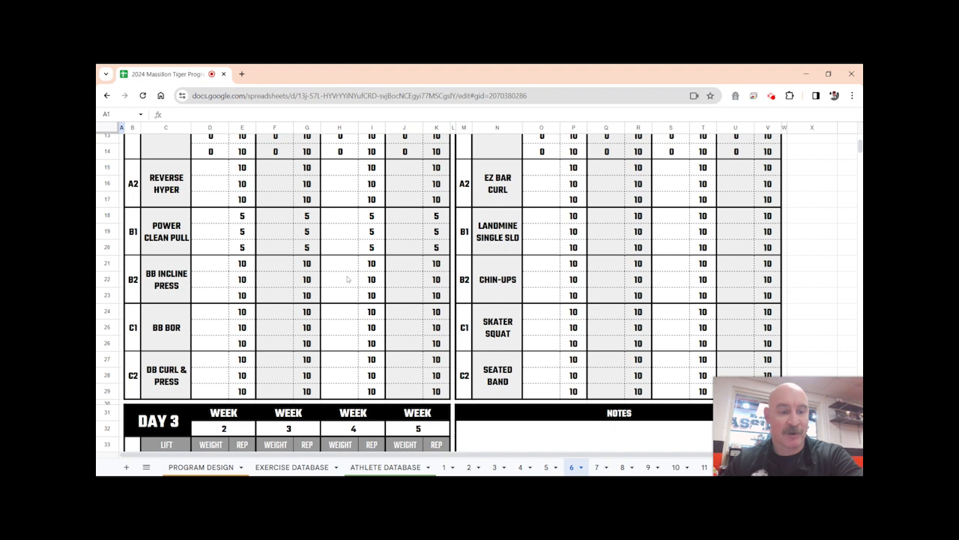
{"action": "scroll", "coordinate": [367, 284], "scroll_direction": "down", "scroll_amount": 1}
Step: Look through the individual workout sheets 5, 4, 3, 8 and 9 to compare the athletes' training cards
{"action": "left_click", "coordinate": [546, 467]}
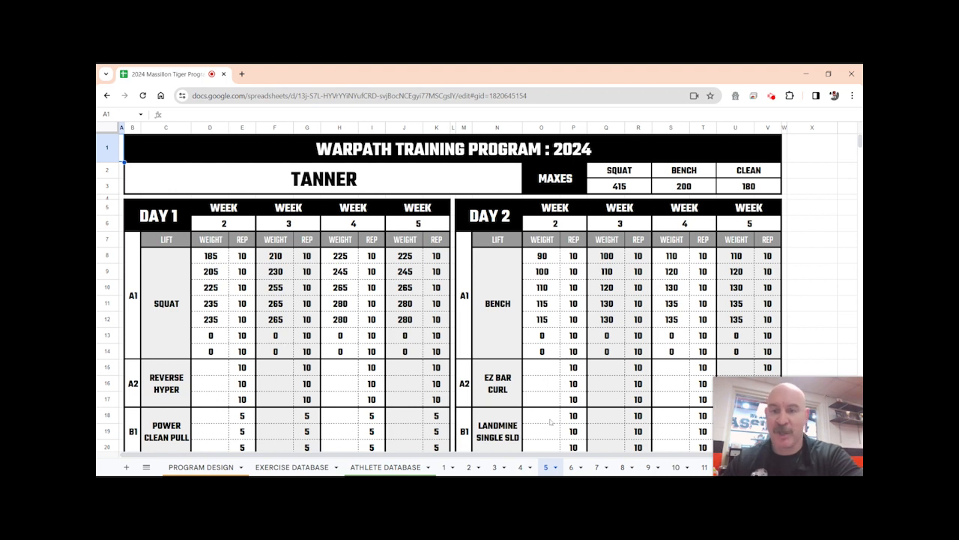
{"action": "left_click", "coordinate": [521, 467]}
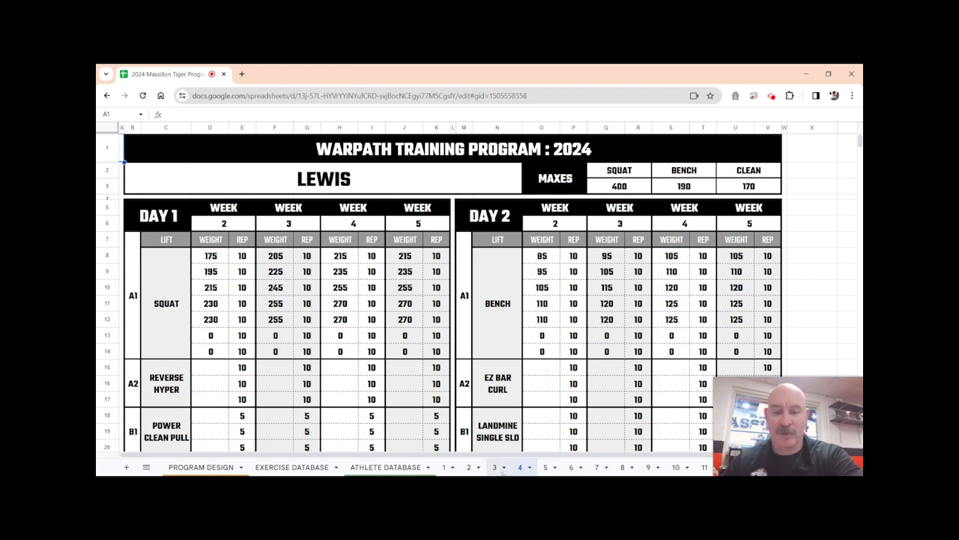
{"action": "left_click", "coordinate": [496, 467]}
{"action": "left_click", "coordinate": [623, 467]}
{"action": "left_click", "coordinate": [649, 467]}
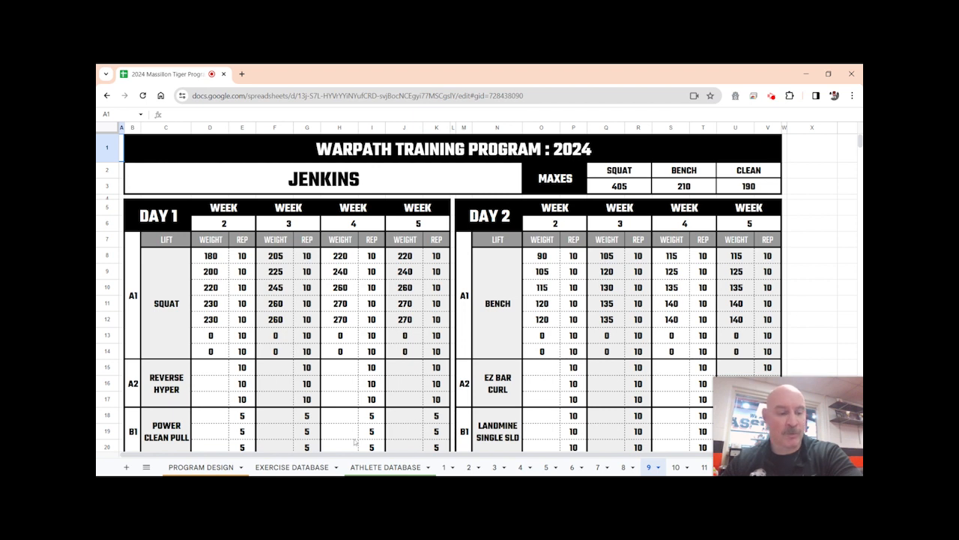
Step: Set the four current weeks on the PROGRAM DESIGN sheet to 6, 7, 8 and 9
{"action": "left_click", "coordinate": [205, 469]}
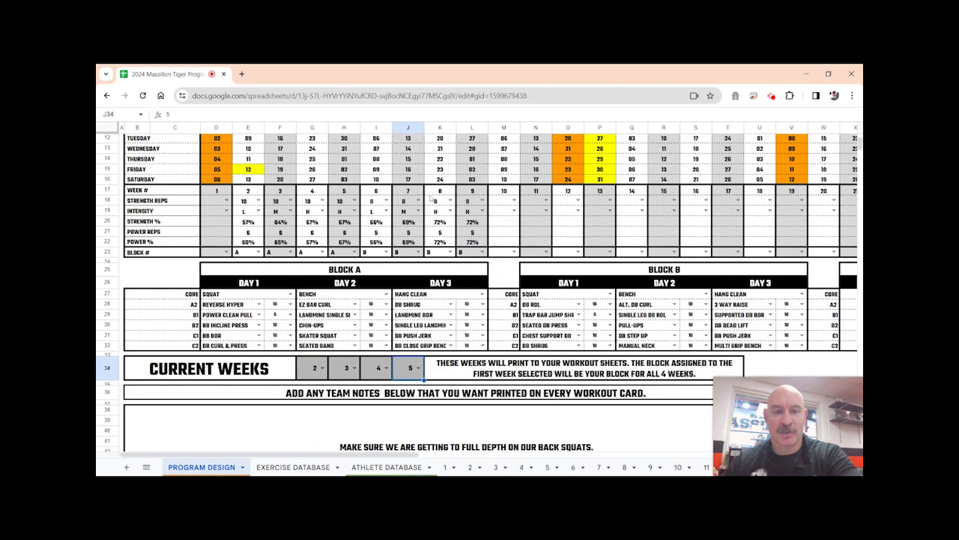
{"action": "double_click", "coordinate": [322, 368]}
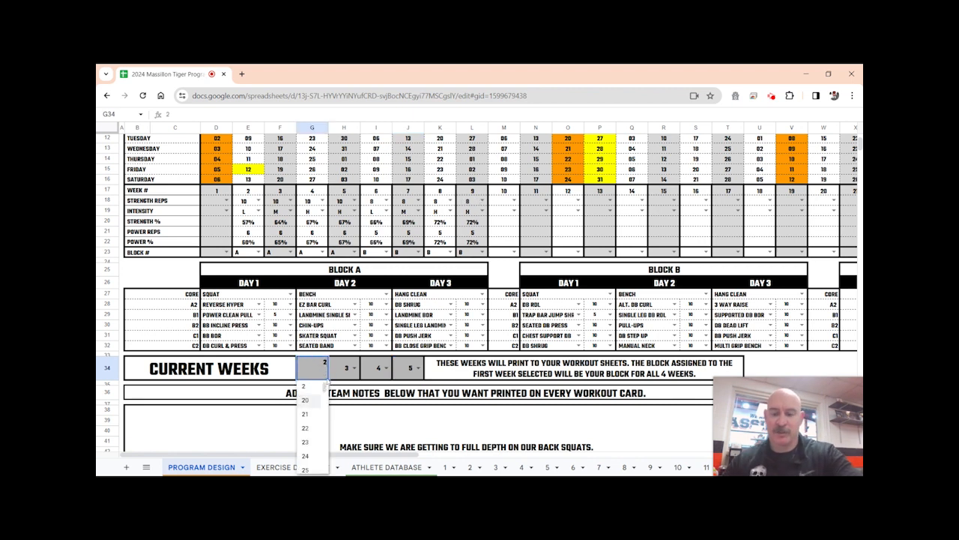
{"action": "key", "text": "BackSpace"}
{"action": "type", "text": "6"}
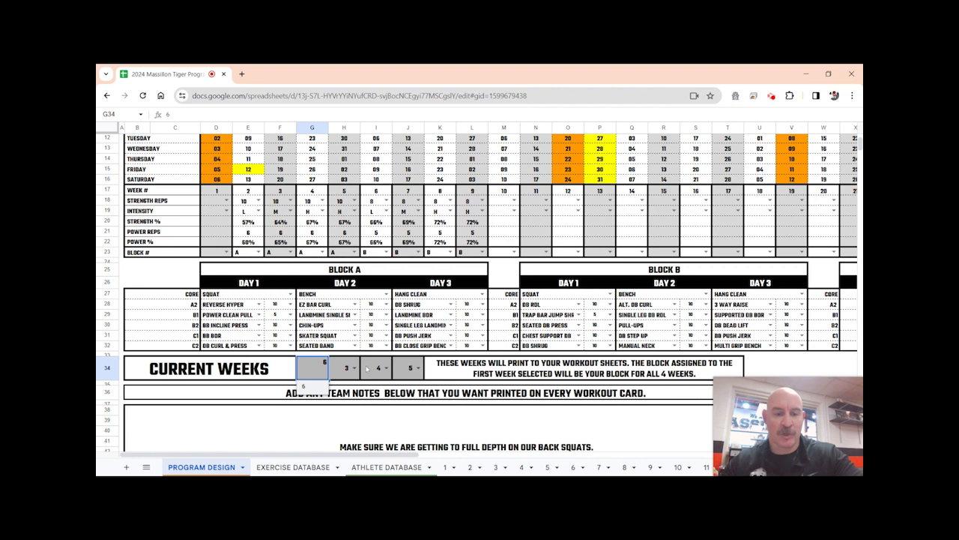
{"action": "left_click", "coordinate": [347, 369]}
{"action": "type", "text": "7"}
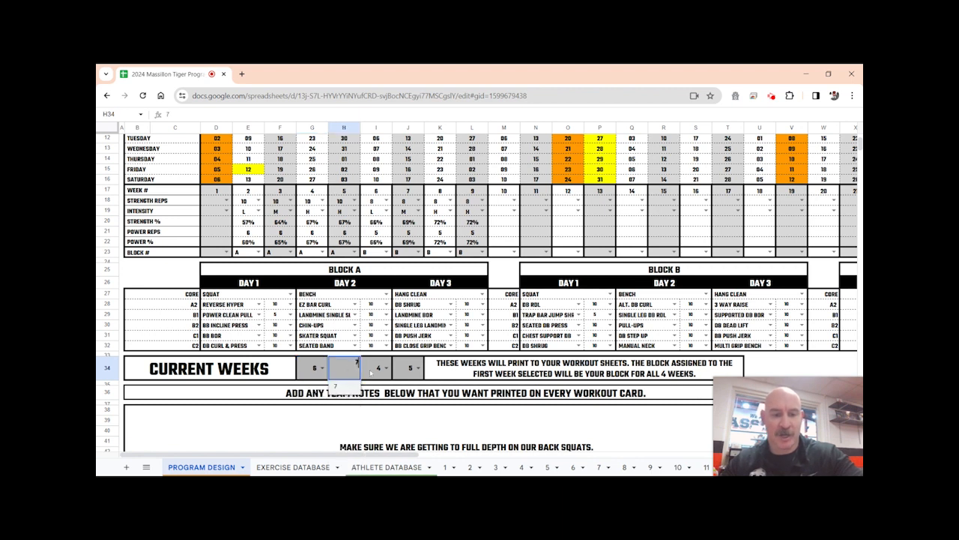
{"action": "left_click", "coordinate": [377, 369]}
{"action": "type", "text": "8"}
{"action": "left_click", "coordinate": [403, 369]}
{"action": "type", "text": "9"}
{"action": "key", "text": "Return"}
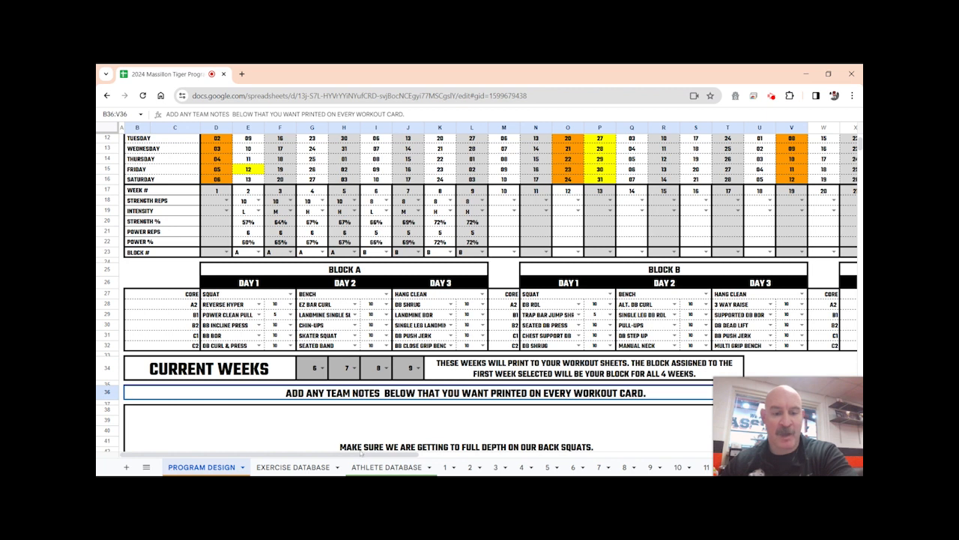
Step: Check the athlete roster and examine workout sheet 1 for all three training days and the team notes
{"action": "left_click", "coordinate": [384, 467]}
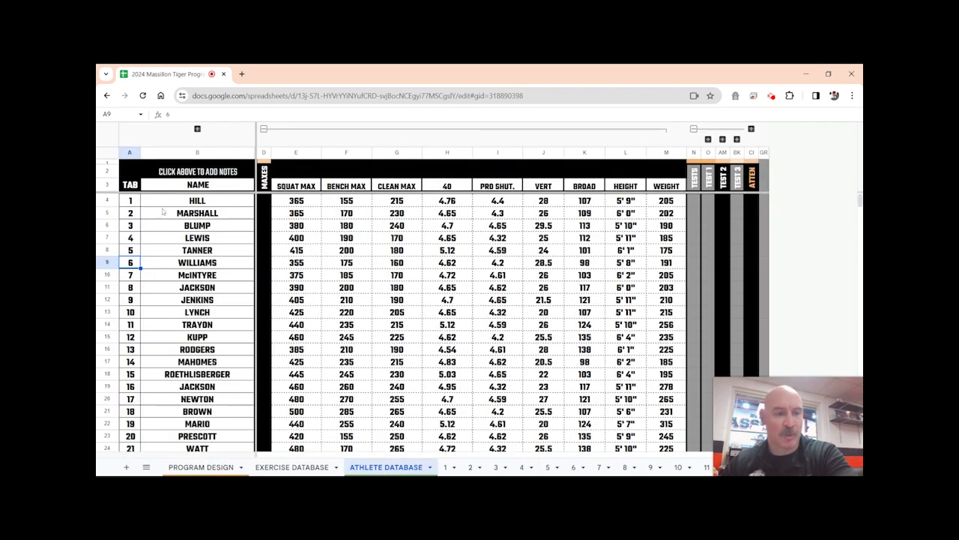
{"action": "left_click", "coordinate": [445, 467]}
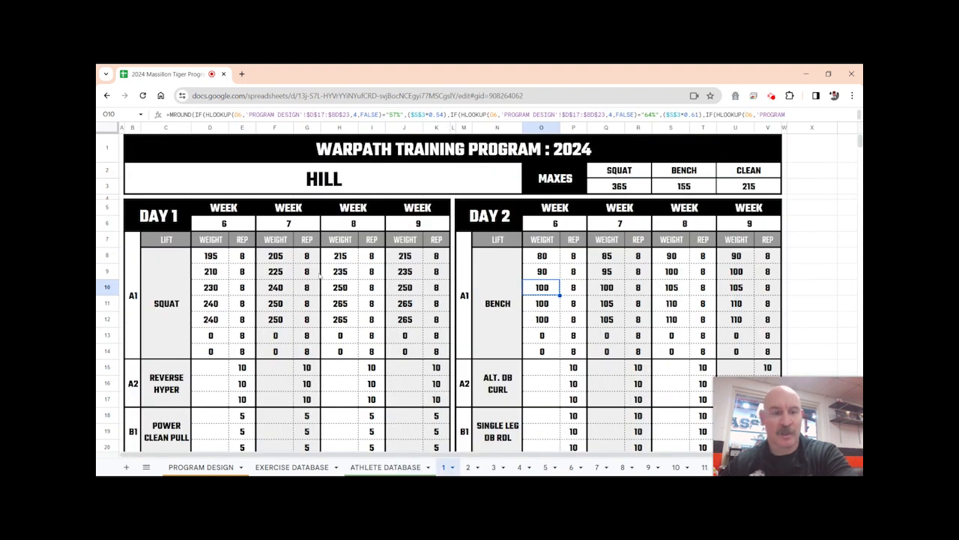
{"action": "scroll", "coordinate": [512, 335], "scroll_direction": "down", "scroll_amount": 5}
{"action": "scroll", "coordinate": [512, 335], "scroll_direction": "up", "scroll_amount": 3}
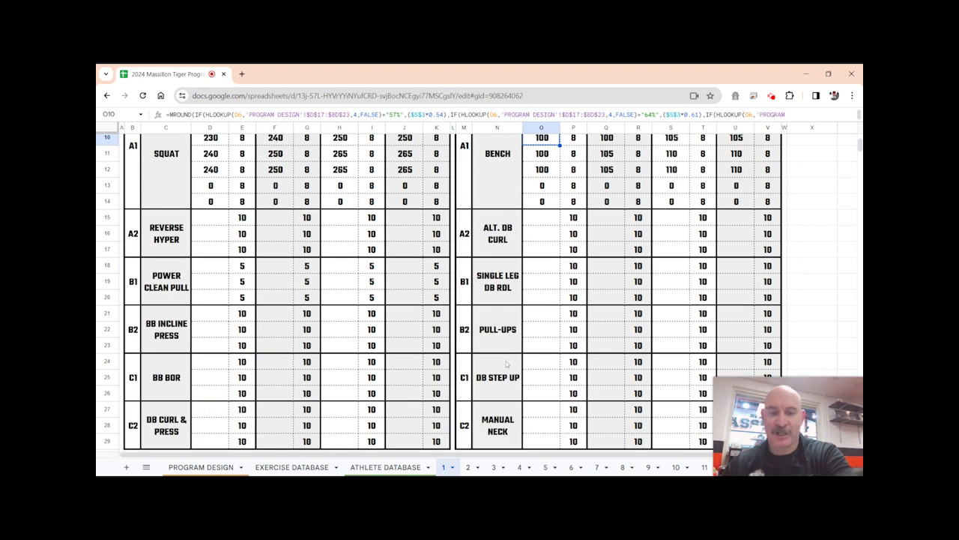
{"action": "scroll", "coordinate": [502, 396], "scroll_direction": "down", "scroll_amount": 5}
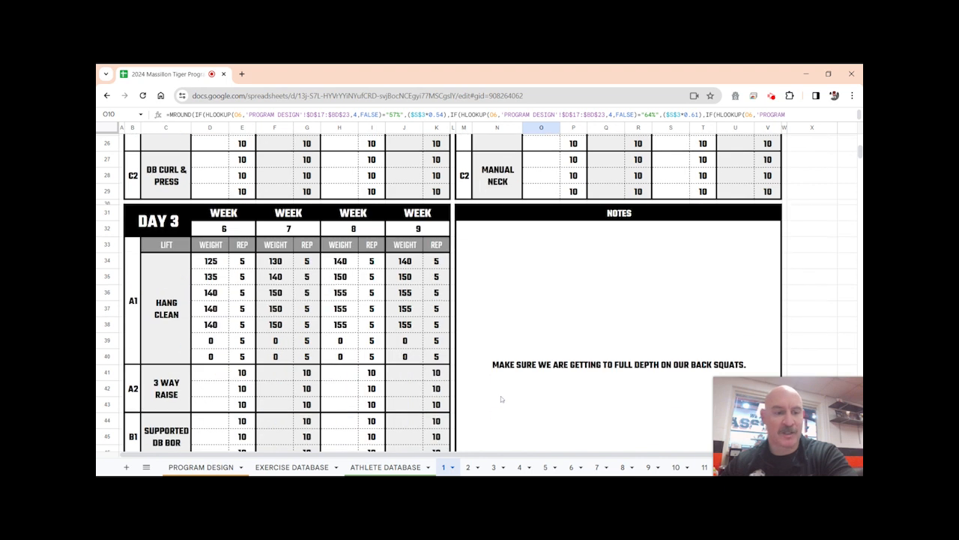
{"action": "scroll", "coordinate": [500, 396], "scroll_direction": "down", "scroll_amount": 3}
{"action": "scroll", "coordinate": [500, 396], "scroll_direction": "up", "scroll_amount": 10}
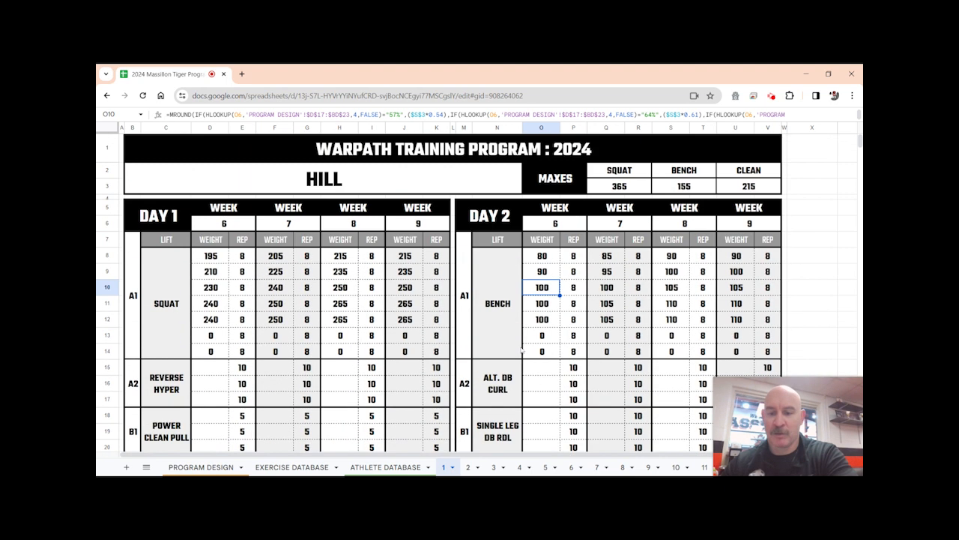
Step: Return to the PROGRAM DESIGN sheet and review the calendar, block assignments and current weeks
{"action": "left_click", "coordinate": [215, 470]}
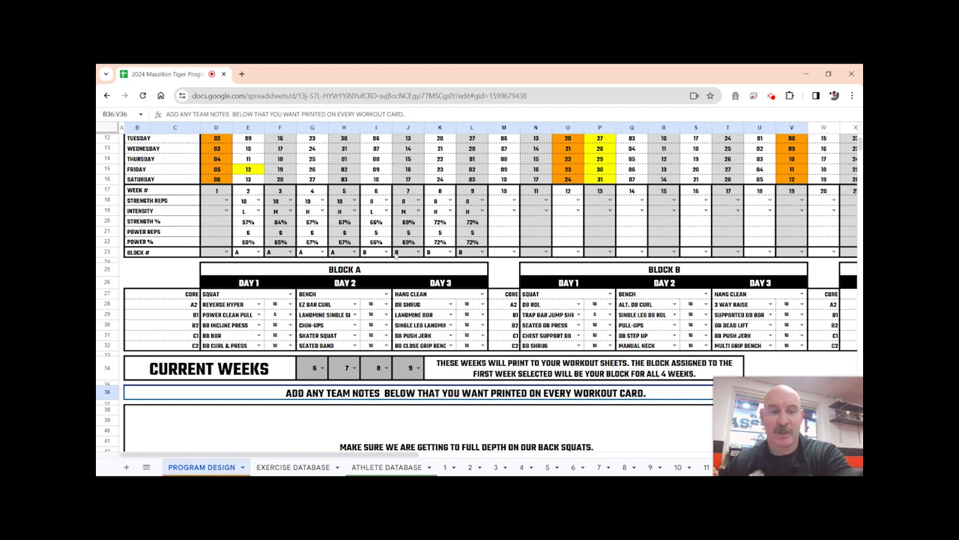
{"action": "left_click_drag", "start_coordinate": [346, 453], "coordinate": [367, 455]}
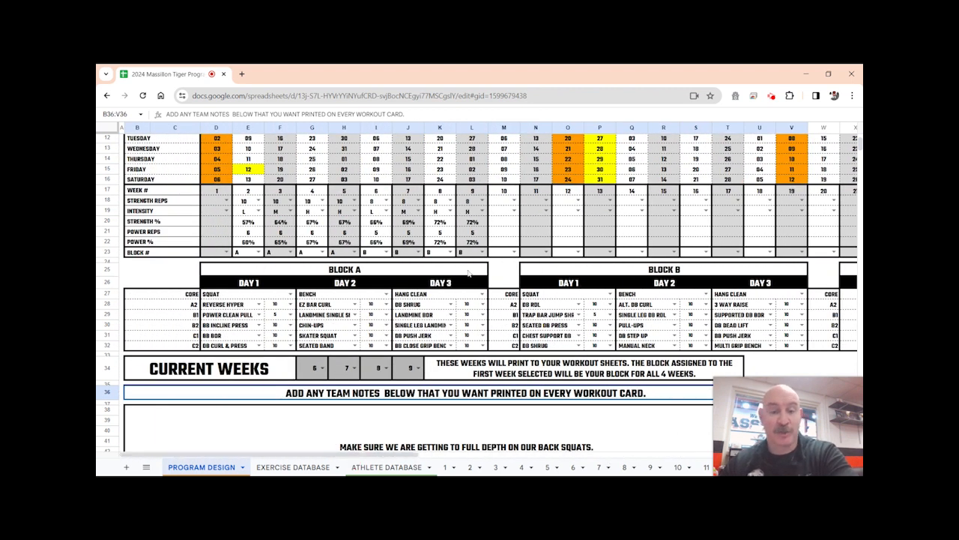
{"action": "scroll", "coordinate": [469, 315], "scroll_direction": "up", "scroll_amount": 5}
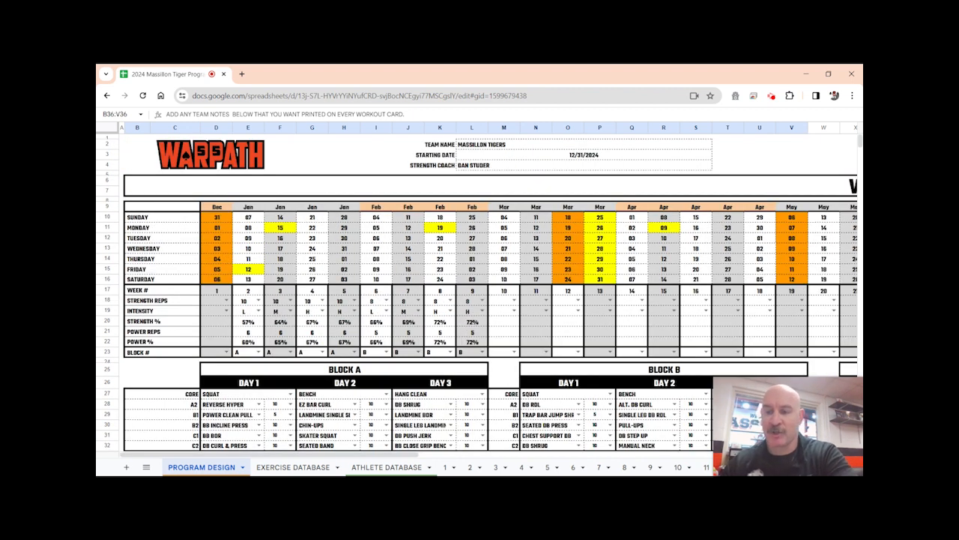
{"action": "scroll", "coordinate": [474, 321], "scroll_direction": "down", "scroll_amount": 1}
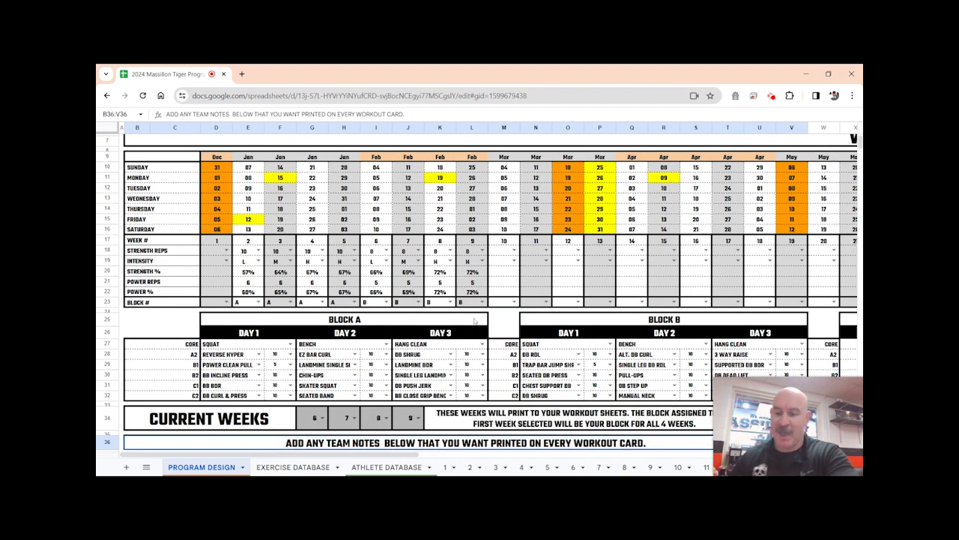